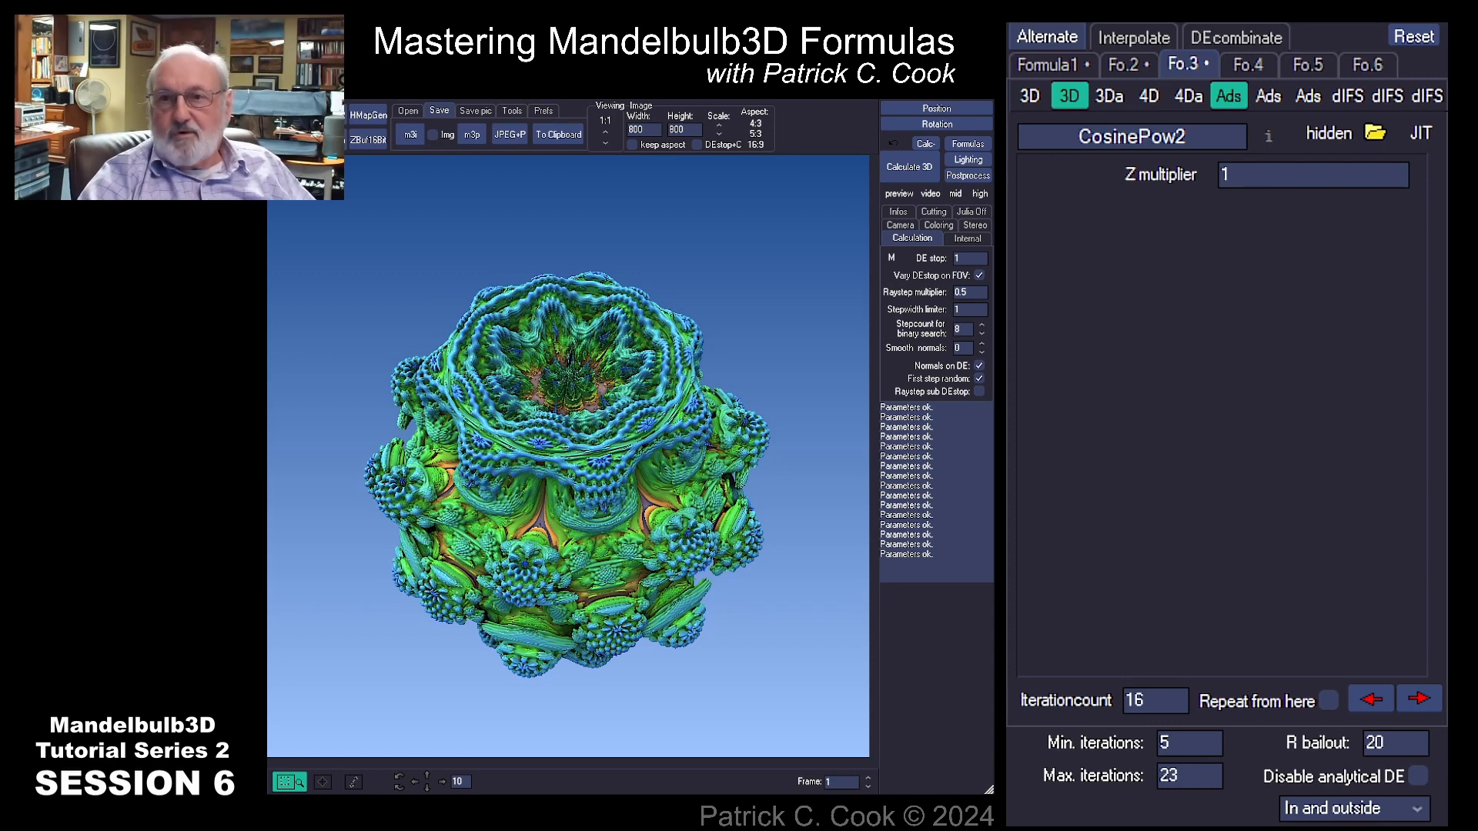
Step: Switch to Microsoft Whiteboard and sketch a closed, cloud-like shape in the middle of the board
{"action": "key", "text": "alt+Tab"}
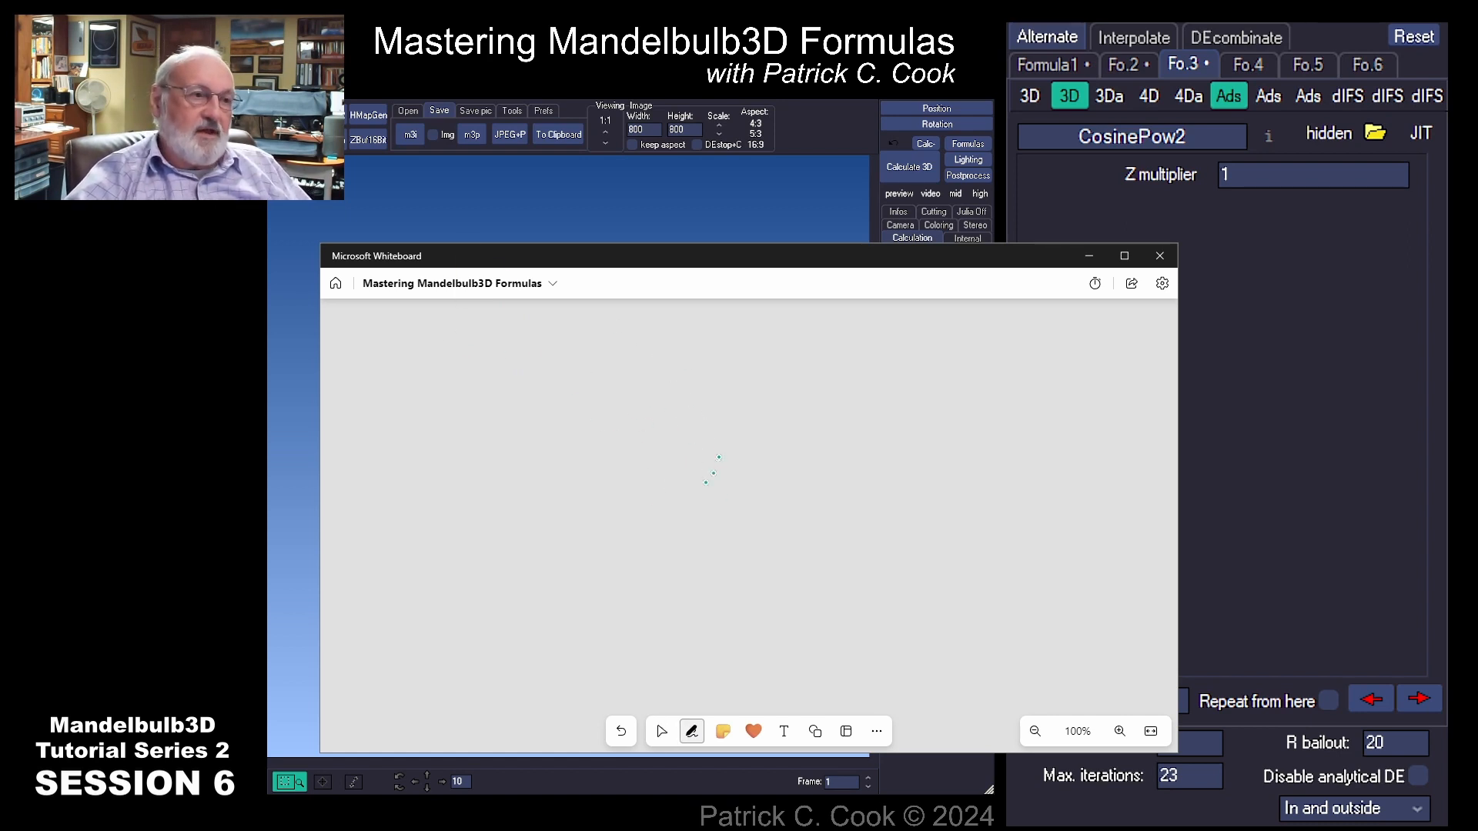
{"action": "mouse_move", "coordinate": [699, 454]}
{"action": "left_mouse_down"}
{"action": "mouse_move", "coordinate": [677, 543]}
{"action": "mouse_move", "coordinate": [893, 522]}
{"action": "mouse_move", "coordinate": [704, 420]}
{"action": "mouse_move", "coordinate": [674, 462]}
{"action": "left_mouse_up"}
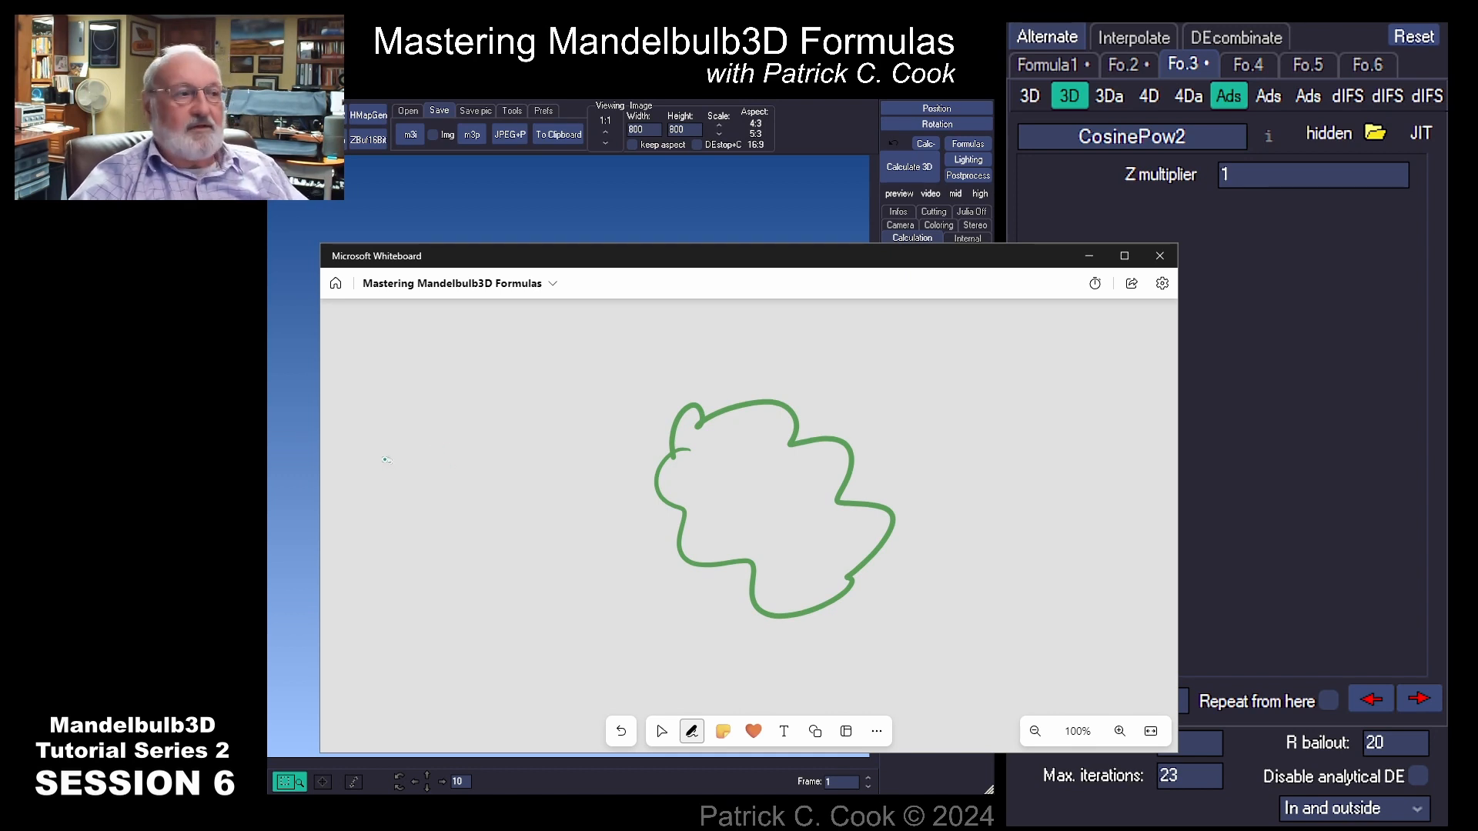
Step: Write the formula Z+Z²=C beside the cloud shape and circle it
{"action": "mouse_move", "coordinate": [374, 460]}
{"action": "left_mouse_down"}
{"action": "mouse_move", "coordinate": [381, 518]}
{"action": "mouse_move", "coordinate": [416, 502]}
{"action": "left_mouse_up"}
{"action": "mouse_move", "coordinate": [441, 452]}
{"action": "left_mouse_down"}
{"action": "mouse_move", "coordinate": [432, 493]}
{"action": "mouse_move", "coordinate": [463, 415]}
{"action": "mouse_move", "coordinate": [488, 471]}
{"action": "left_mouse_up"}
{"action": "mouse_move", "coordinate": [468, 402]}
{"action": "left_mouse_down"}
{"action": "mouse_move", "coordinate": [492, 429]}
{"action": "mouse_move", "coordinate": [505, 420]}
{"action": "left_mouse_up"}
{"action": "left_click_drag", "start_coordinate": [493, 443], "coordinate": [513, 436]}
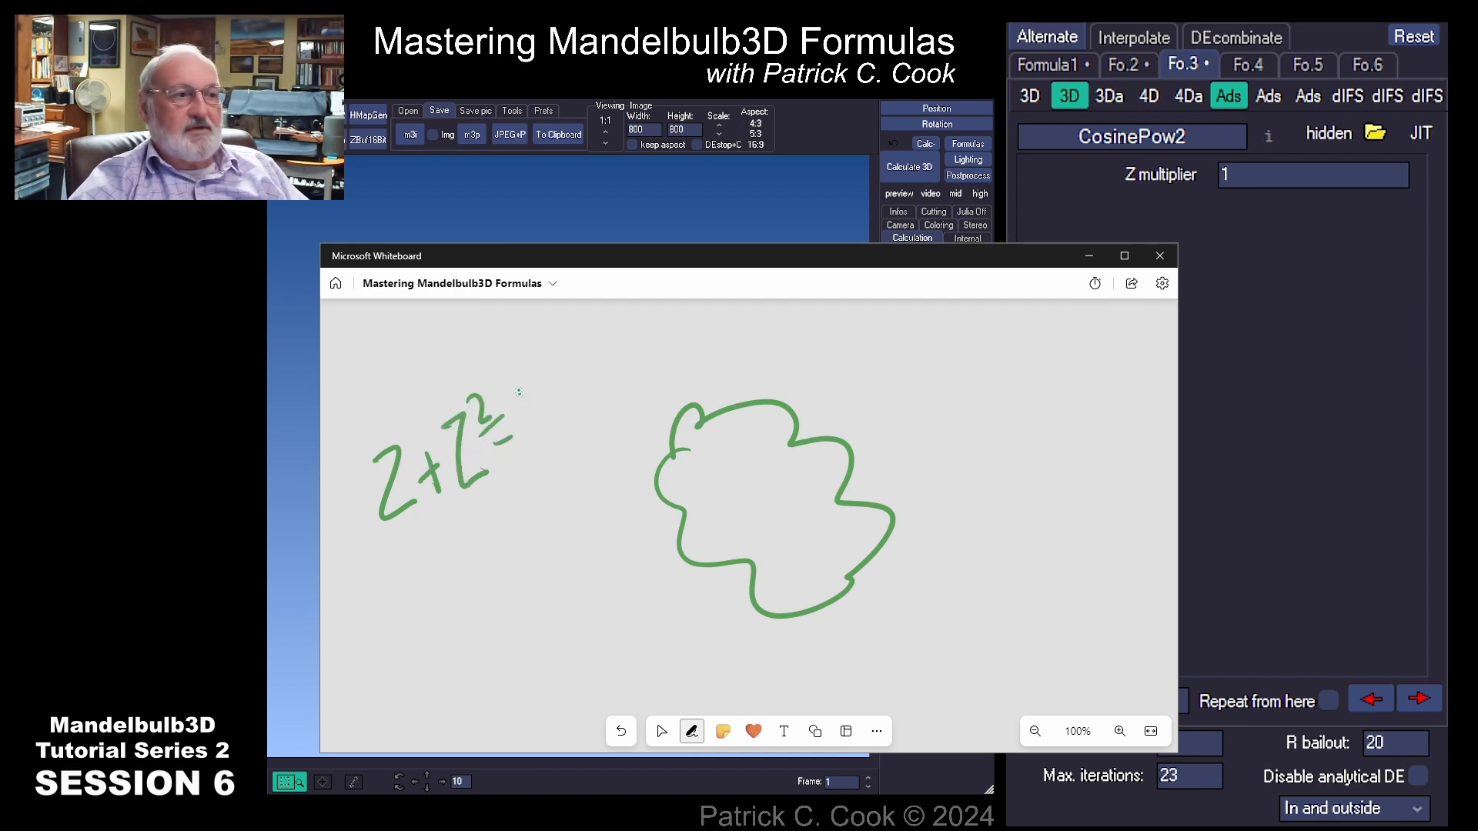
{"action": "mouse_move", "coordinate": [548, 383]}
{"action": "left_mouse_down"}
{"action": "mouse_move", "coordinate": [552, 444]}
{"action": "mouse_move", "coordinate": [570, 435]}
{"action": "left_mouse_up"}
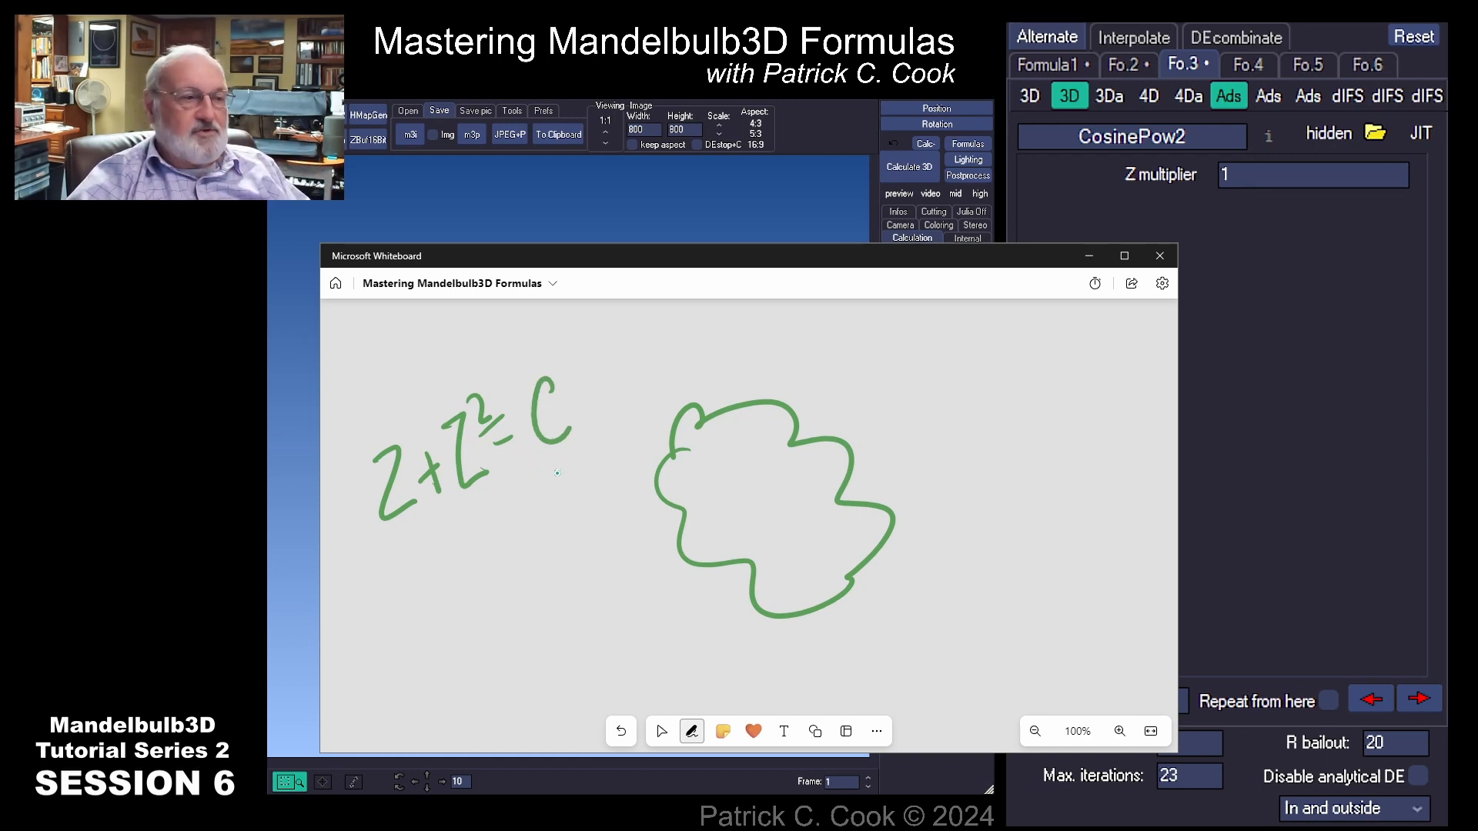
{"action": "mouse_move", "coordinate": [573, 461]}
{"action": "left_mouse_down"}
{"action": "mouse_move", "coordinate": [397, 599]}
{"action": "mouse_move", "coordinate": [381, 451]}
{"action": "mouse_move", "coordinate": [608, 433]}
{"action": "mouse_move", "coordinate": [425, 612]}
{"action": "mouse_move", "coordinate": [462, 397]}
{"action": "mouse_move", "coordinate": [558, 528]}
{"action": "mouse_move", "coordinate": [377, 462]}
{"action": "mouse_move", "coordinate": [612, 481]}
{"action": "mouse_move", "coordinate": [450, 604]}
{"action": "left_mouse_up"}
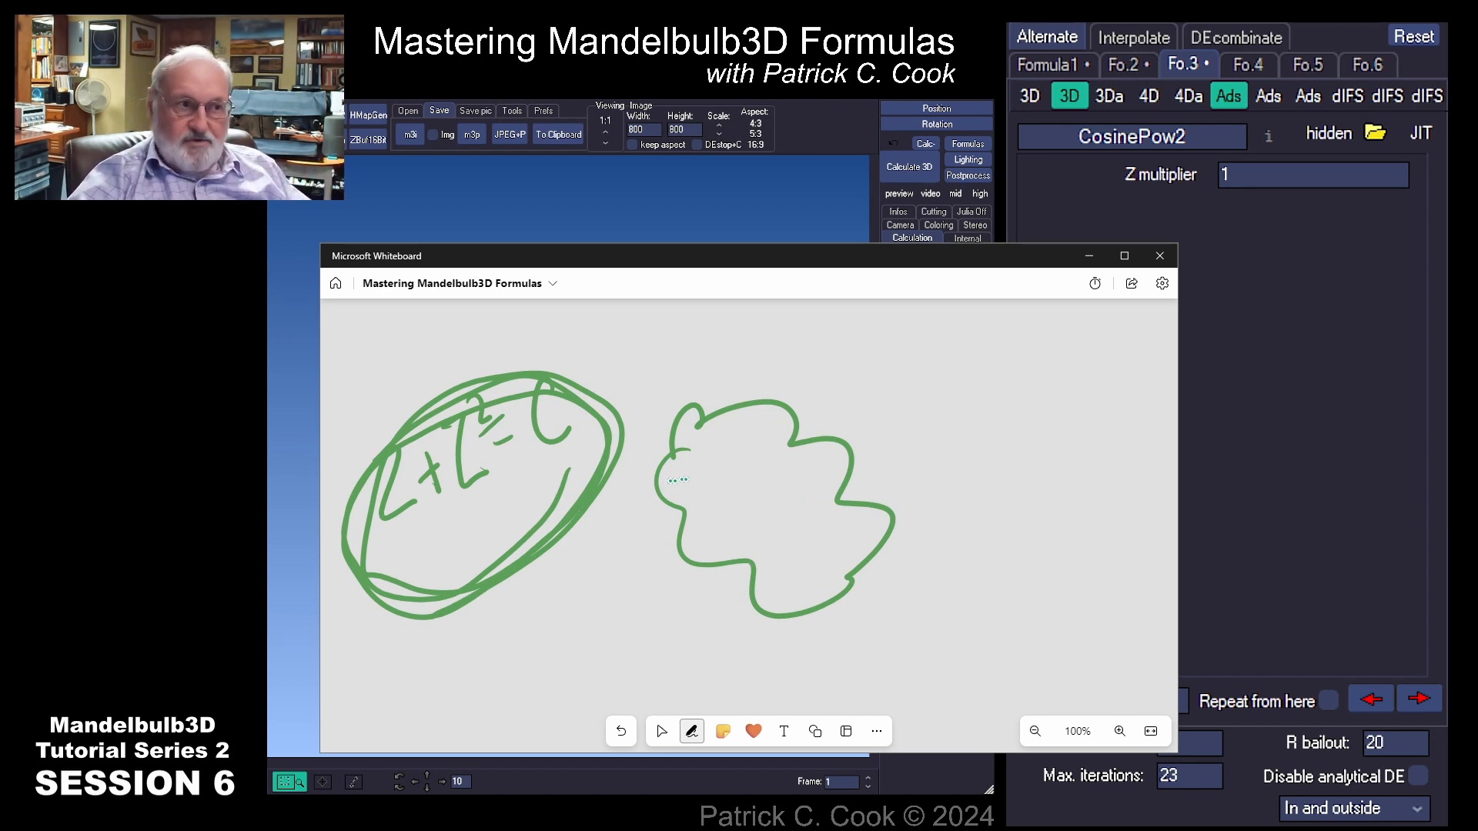
Step: Mark a point inside the cloud, draw a squiggle above, and write the label R Bailout beside it
{"action": "left_click_drag", "start_coordinate": [797, 469], "coordinate": [807, 471]}
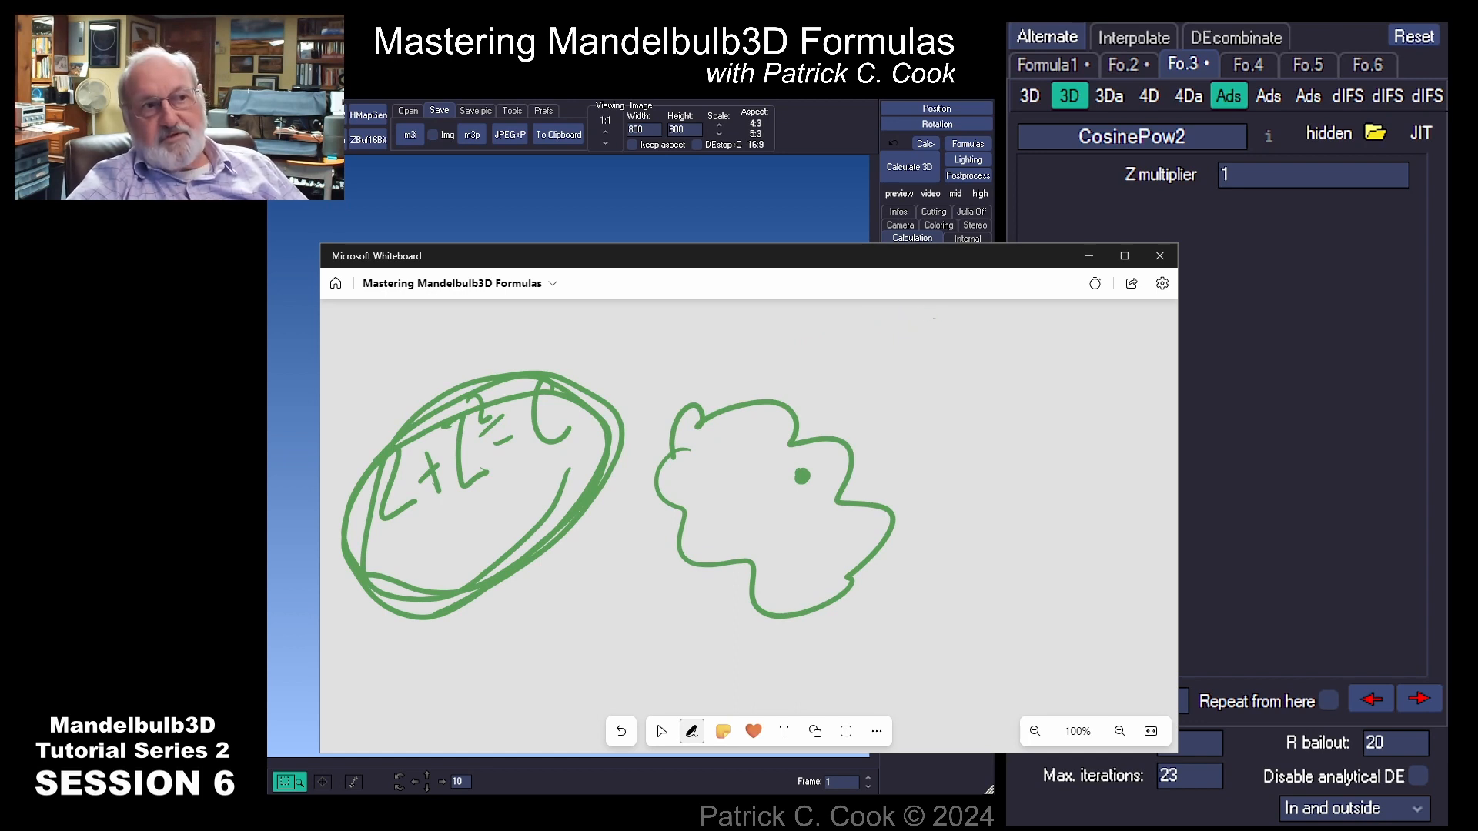
{"action": "left_click_drag", "start_coordinate": [935, 315], "coordinate": [1069, 322]}
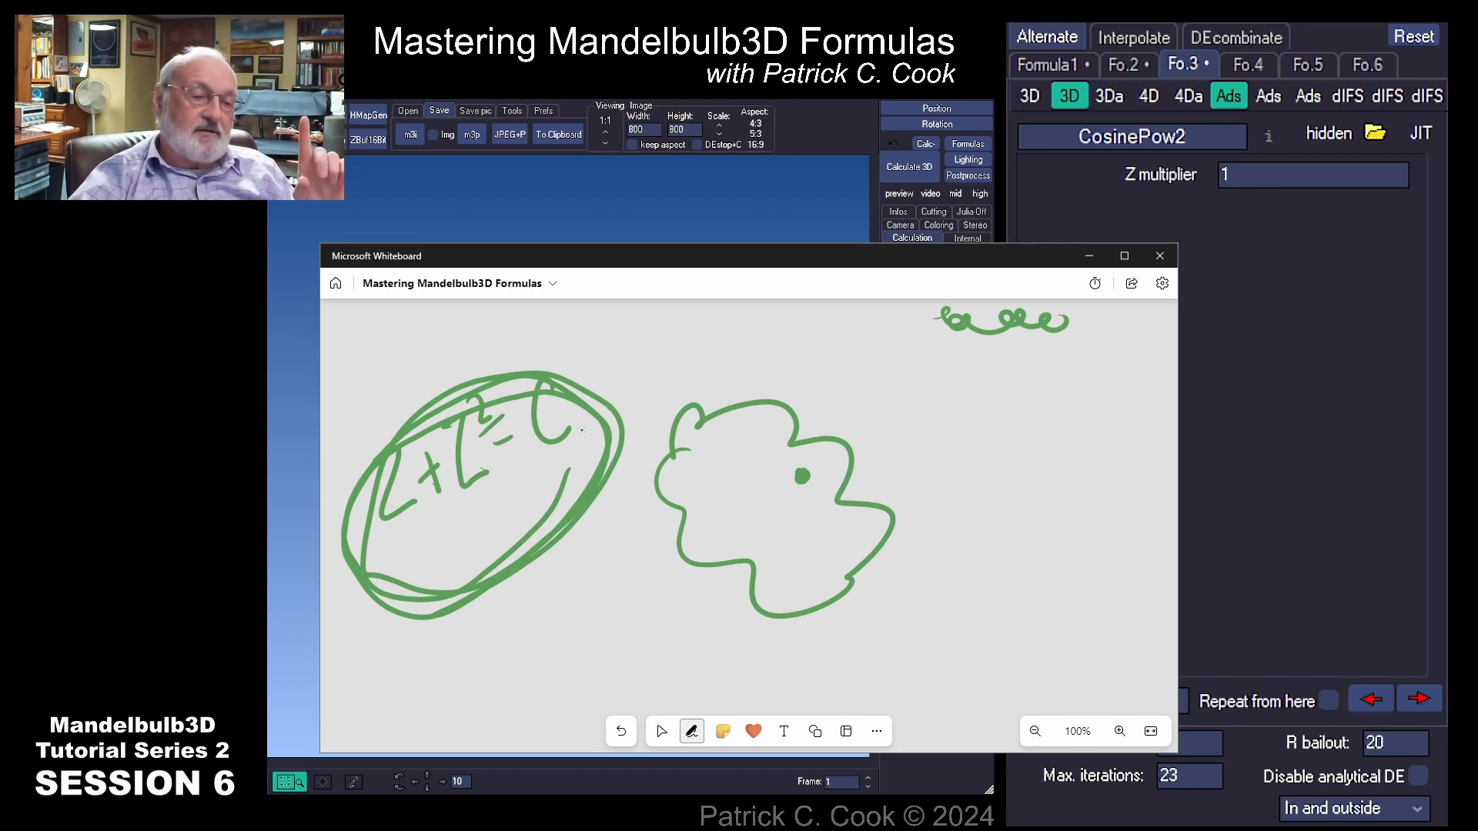
{"action": "mouse_move", "coordinate": [923, 484]}
{"action": "left_mouse_down"}
{"action": "mouse_move", "coordinate": [940, 462]}
{"action": "mouse_move", "coordinate": [962, 543]}
{"action": "mouse_move", "coordinate": [1001, 493]}
{"action": "mouse_move", "coordinate": [1018, 514]}
{"action": "mouse_move", "coordinate": [1047, 469]}
{"action": "mouse_move", "coordinate": [1093, 471]}
{"action": "mouse_move", "coordinate": [1131, 443]}
{"action": "left_mouse_up"}
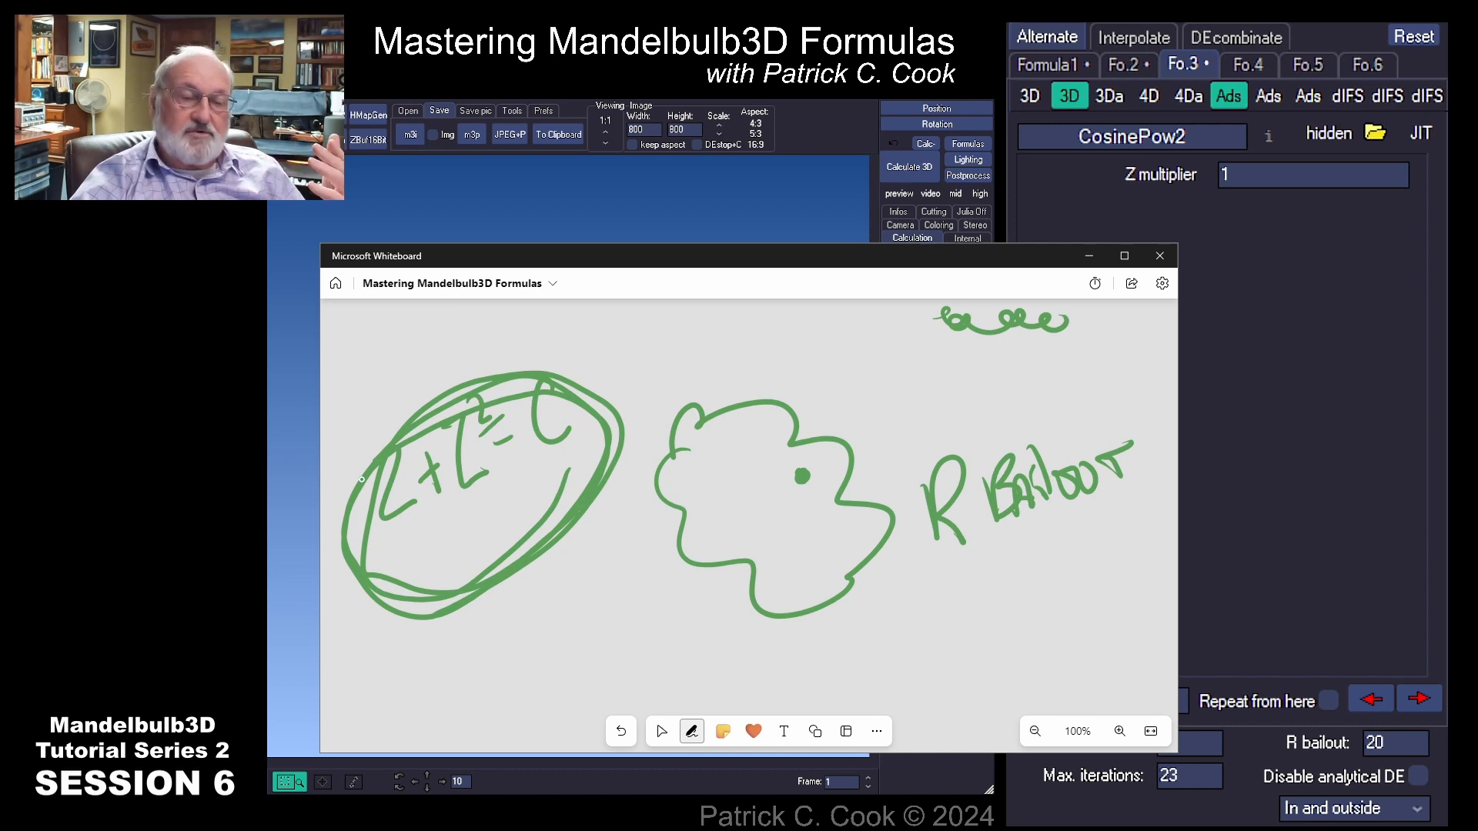
{"action": "left_click_drag", "start_coordinate": [984, 542], "coordinate": [1093, 504]}
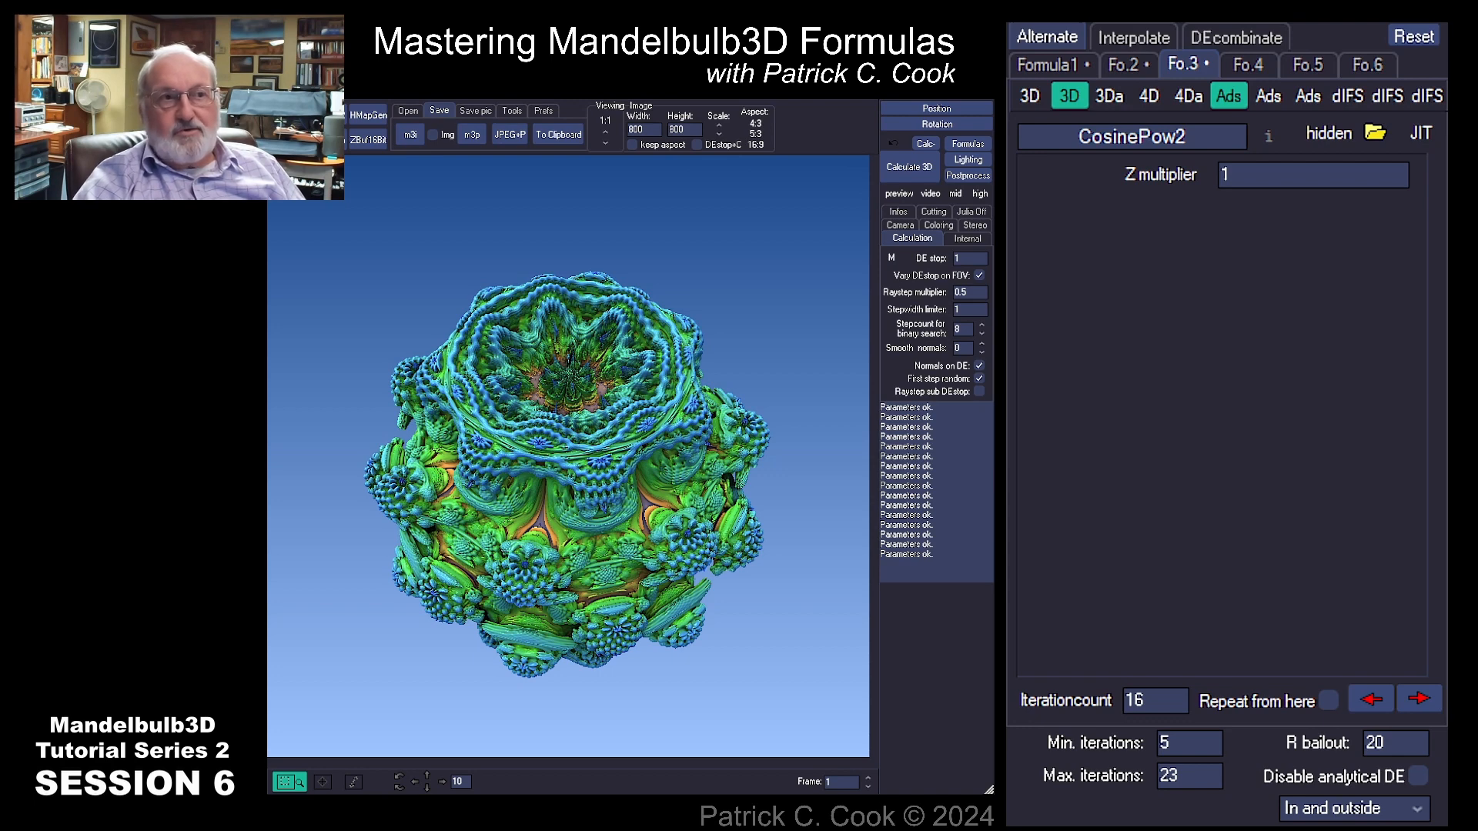
Step: Switch back to Mandelbulb3D, reset the formulas to the default Integer Power, and recalculate the 3D render
{"action": "left_click", "coordinate": [1189, 97]}
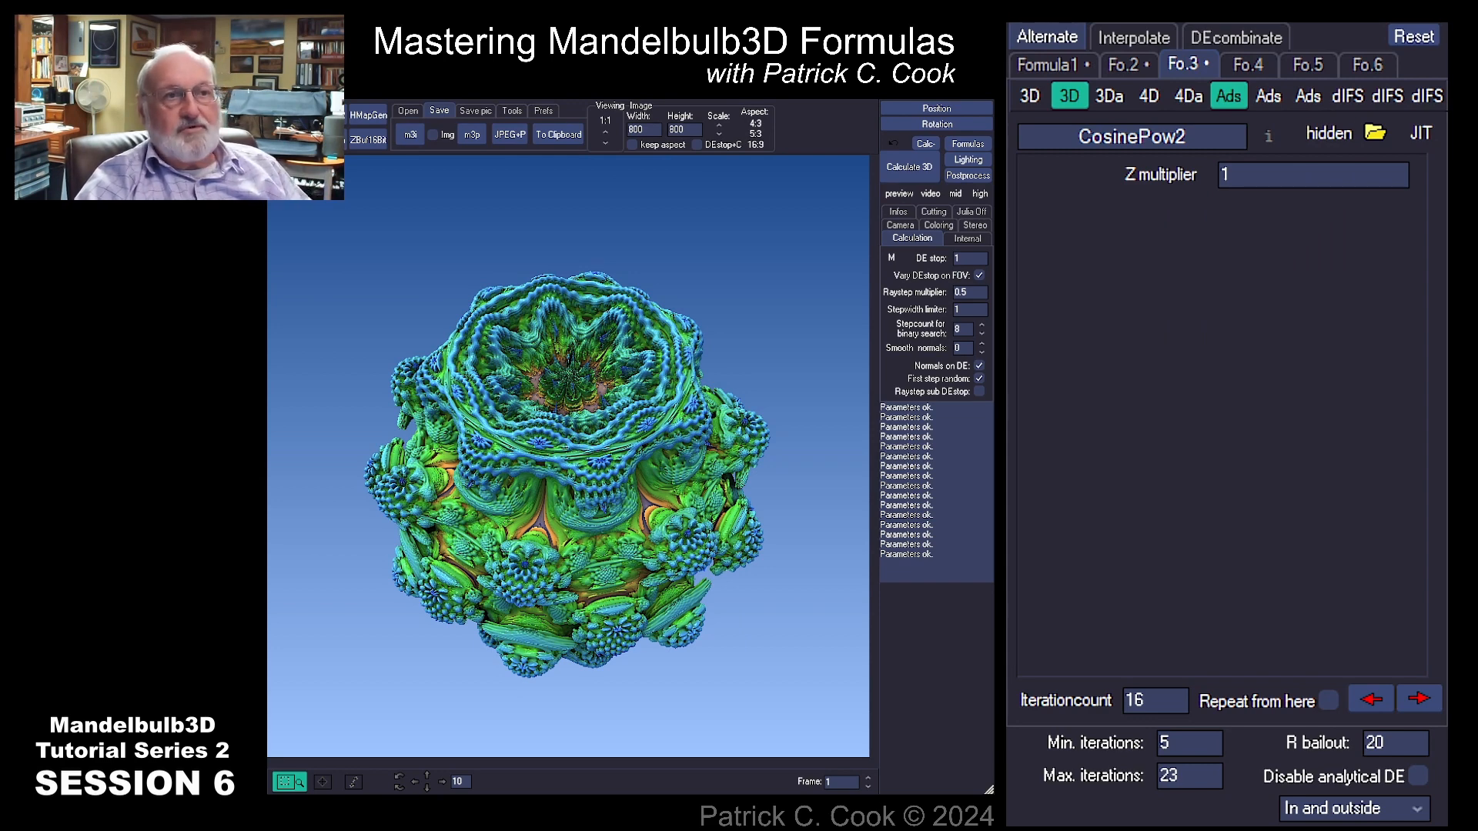
{"action": "left_click", "coordinate": [1413, 37]}
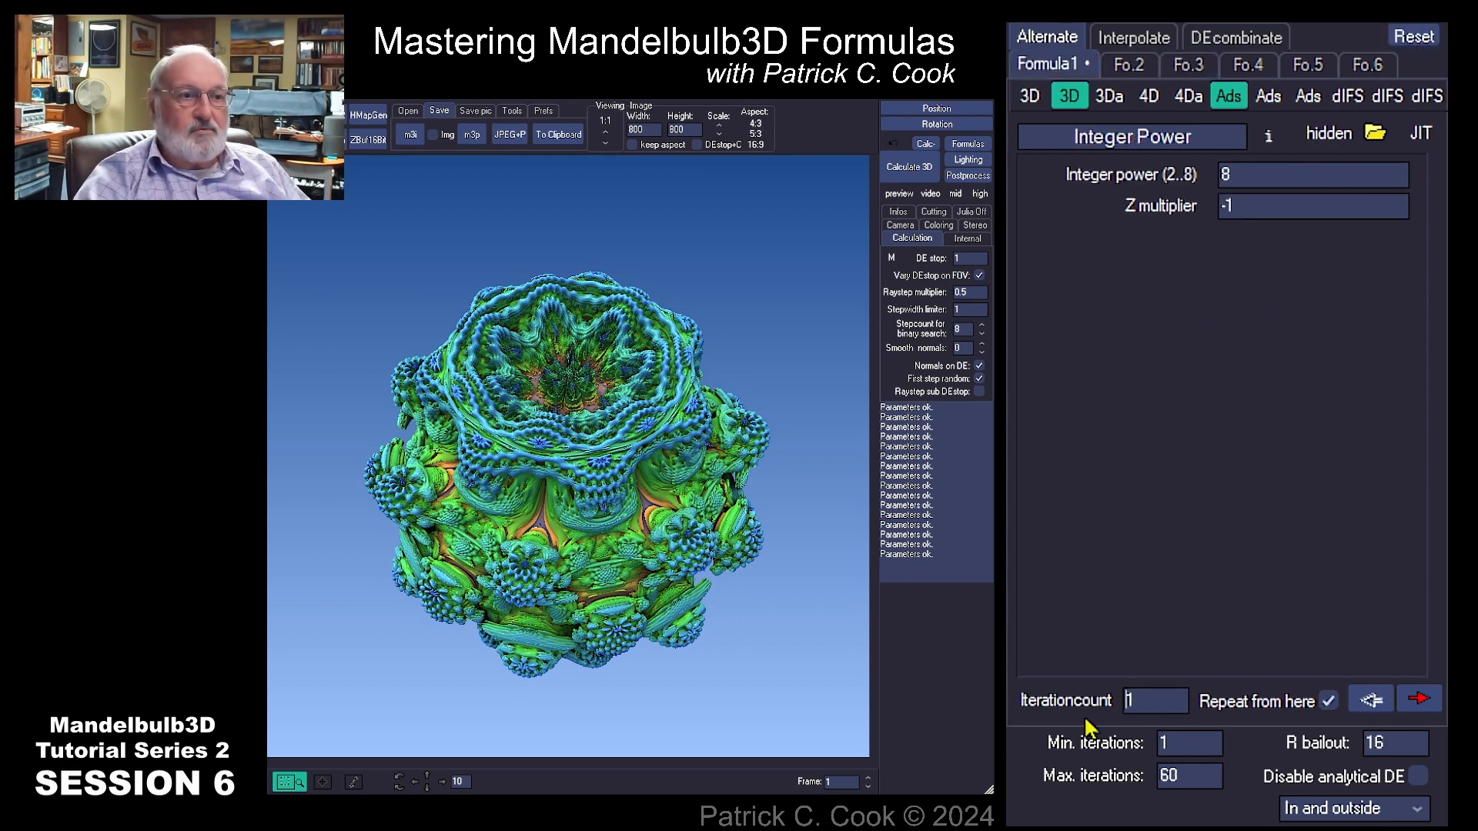
{"action": "left_click", "coordinate": [910, 167]}
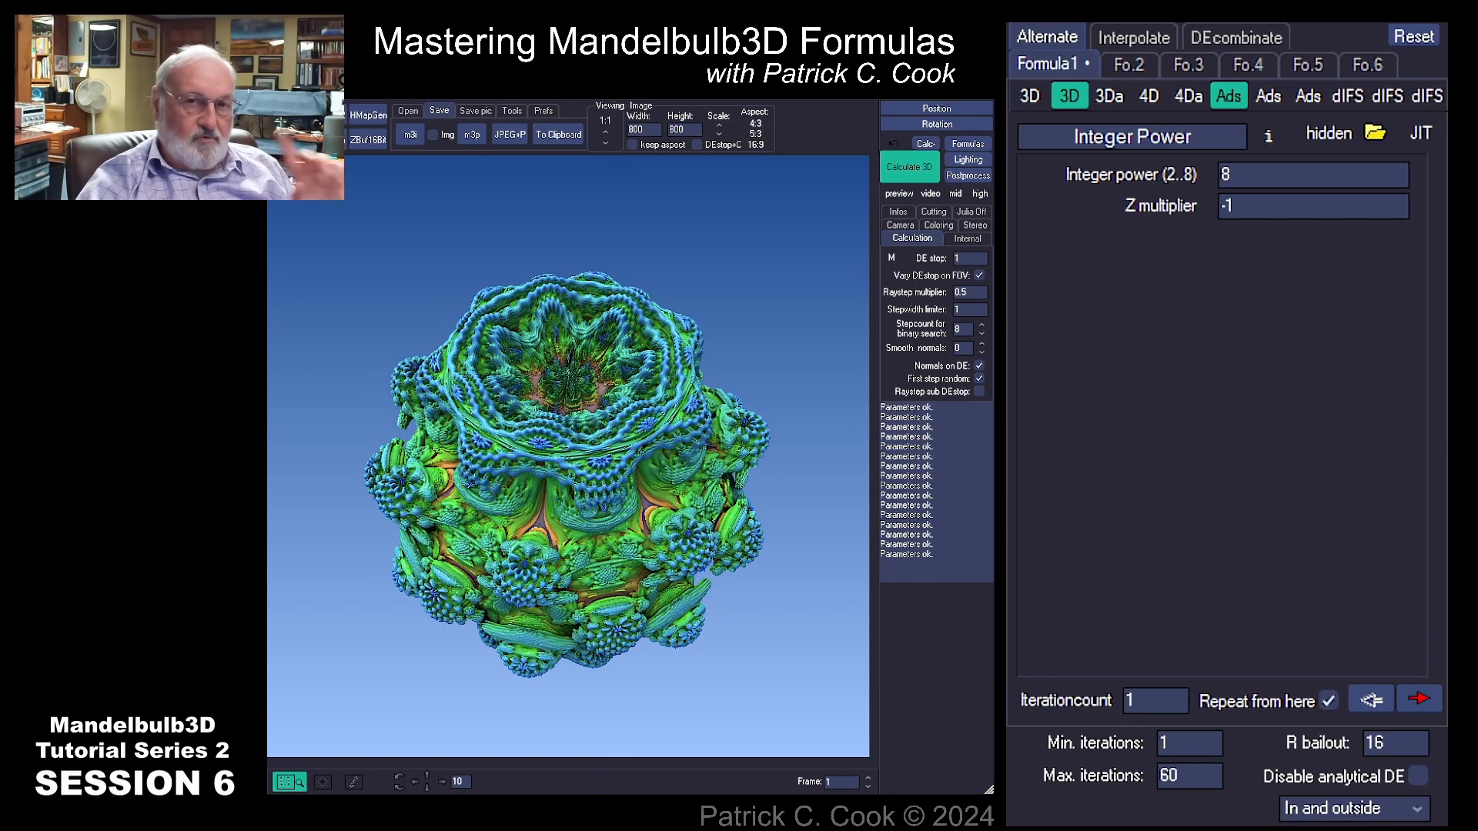
Step: Inspect the Fo.2 and Fo.3 formula slots, returning to Formula 1
{"action": "left_click", "coordinate": [1128, 66]}
{"action": "left_click", "coordinate": [1185, 66]}
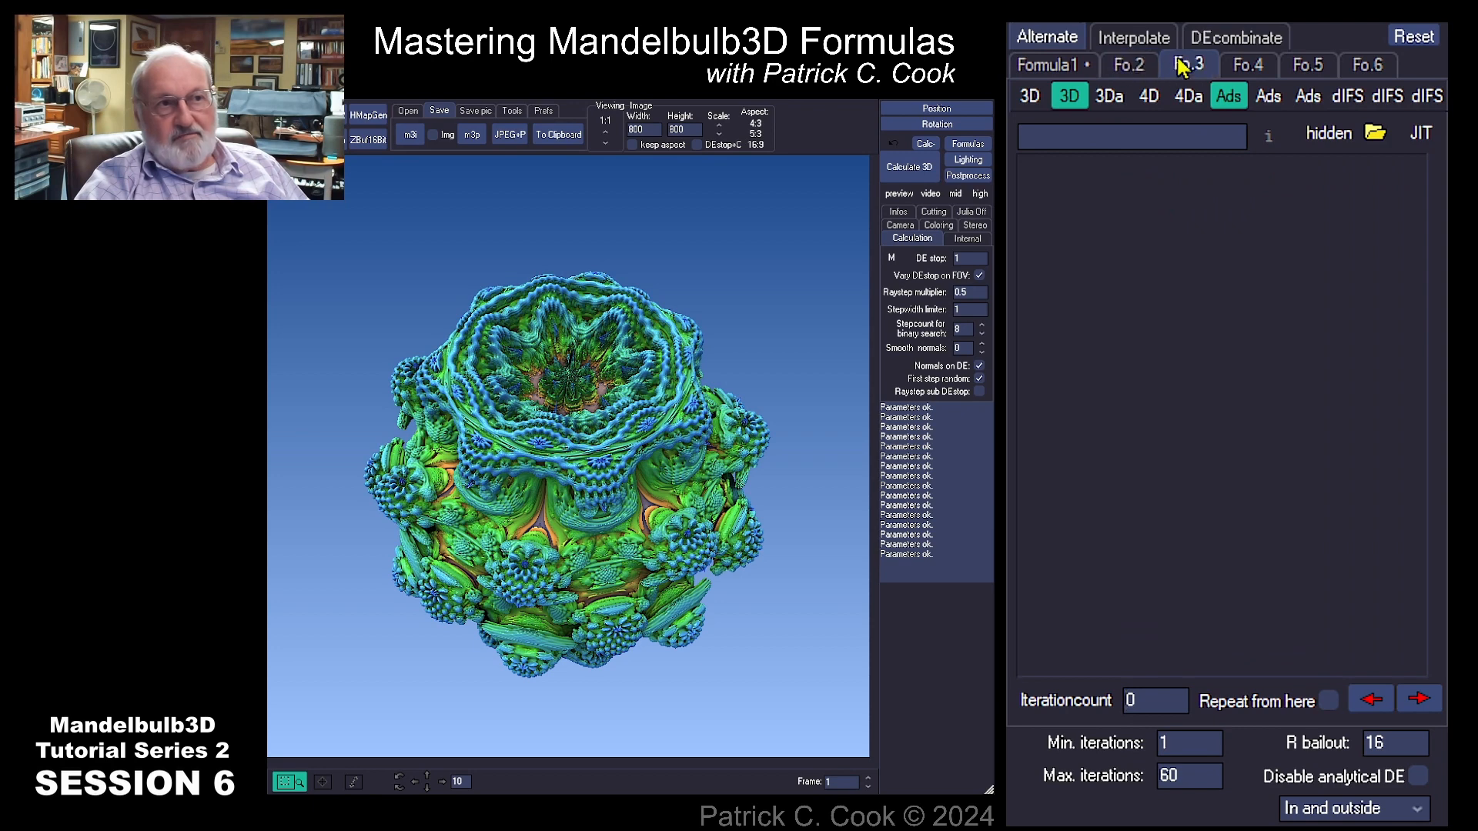
{"action": "left_click", "coordinate": [1128, 66]}
{"action": "left_click", "coordinate": [1182, 66]}
{"action": "left_click", "coordinate": [1070, 68]}
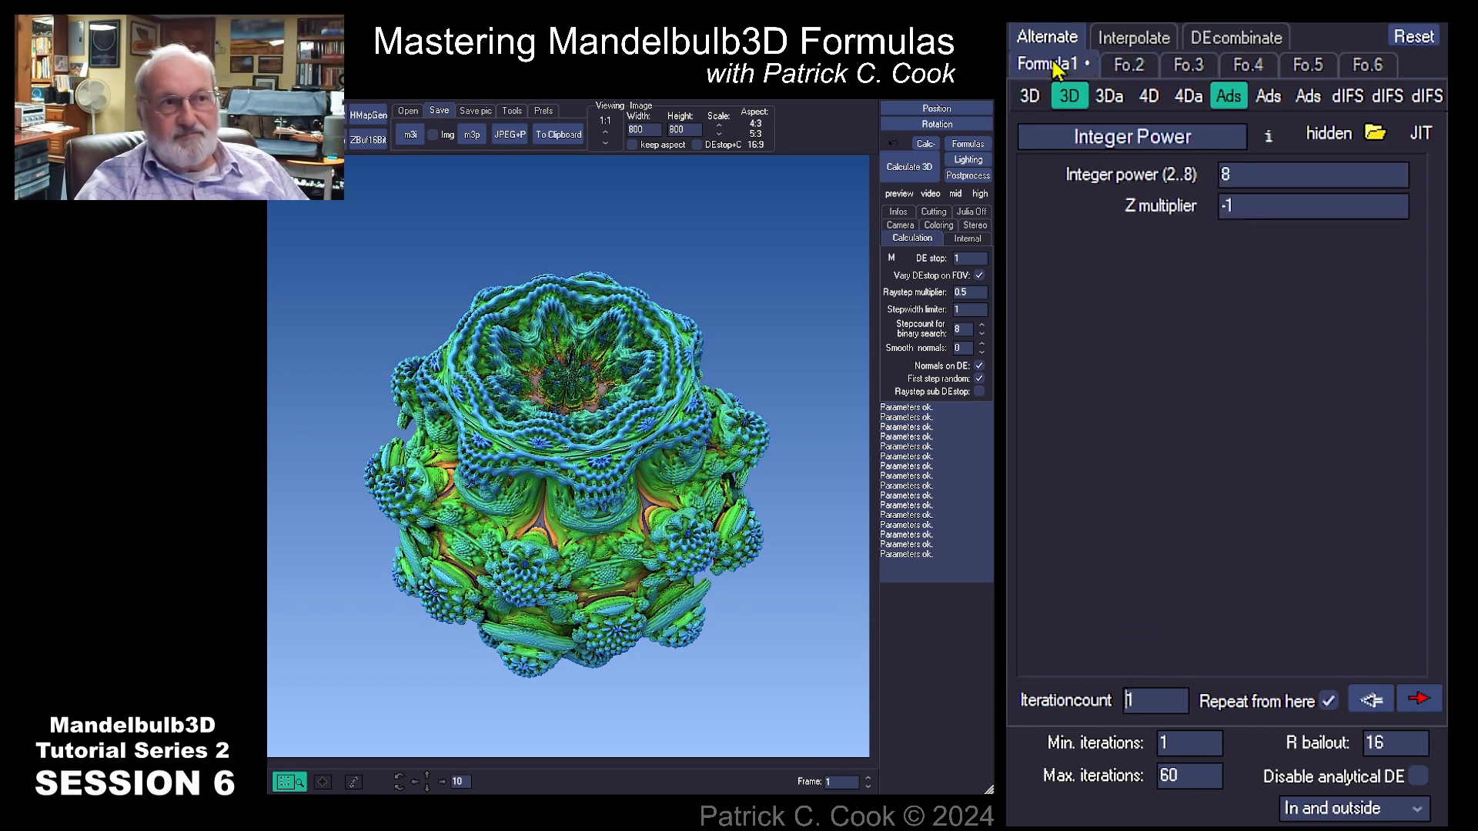
Step: Set the R bailout to 8 and recalculate the 3D render
{"action": "double_click", "coordinate": [1143, 702]}
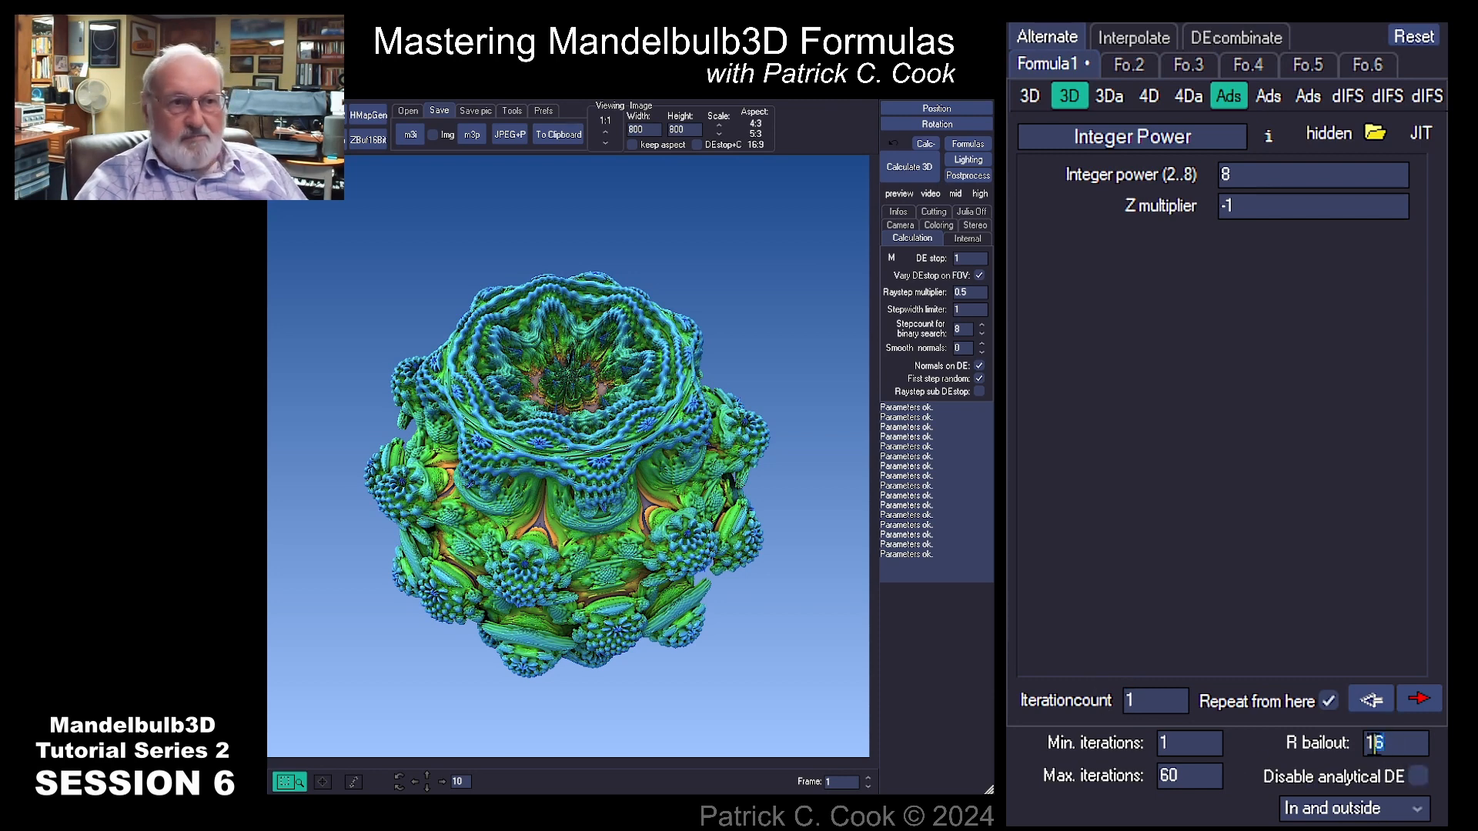
{"action": "double_click", "coordinate": [1374, 743]}
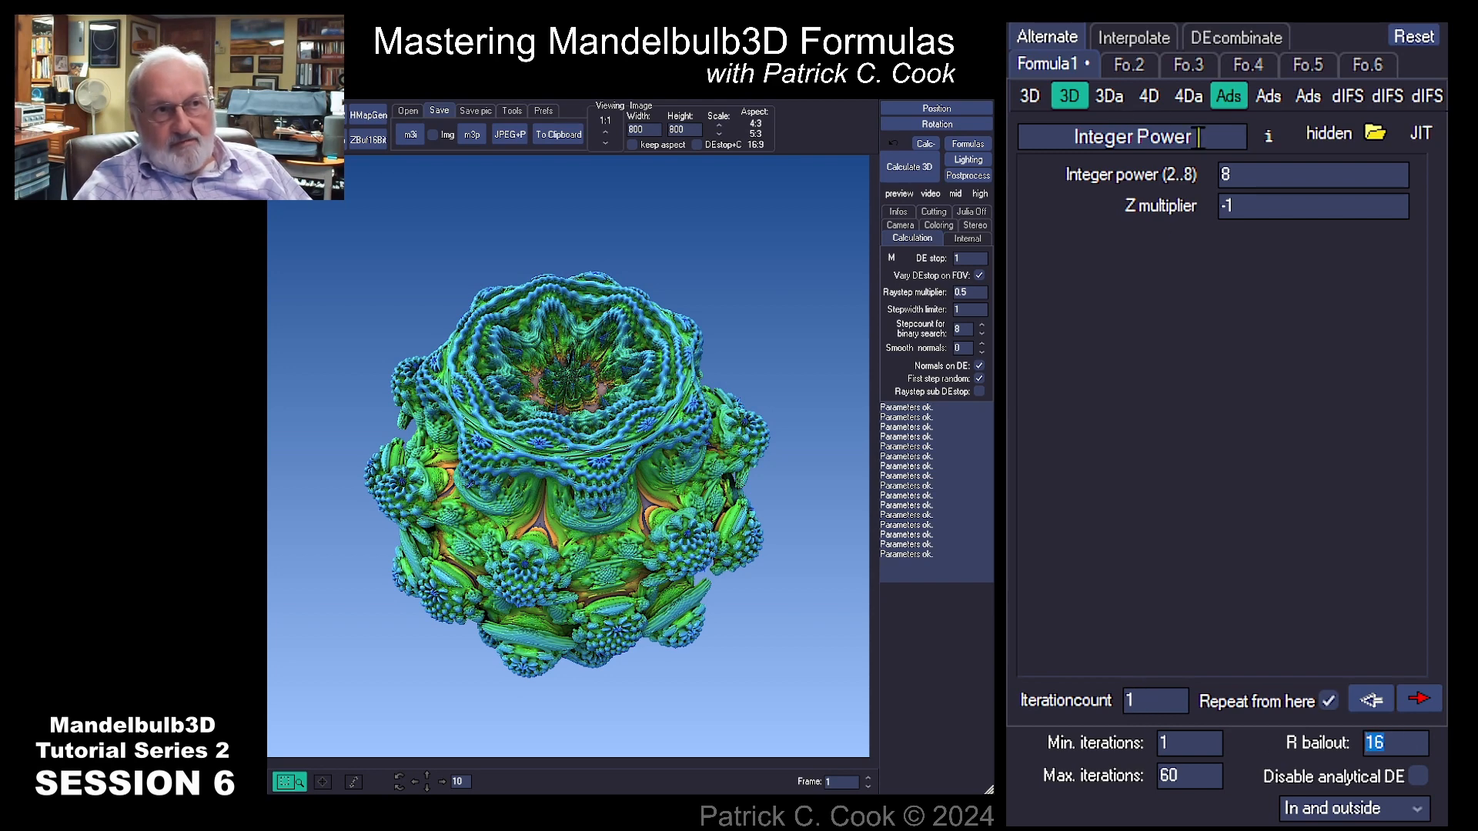
{"action": "left_click_drag", "start_coordinate": [1197, 137], "coordinate": [1027, 139]}
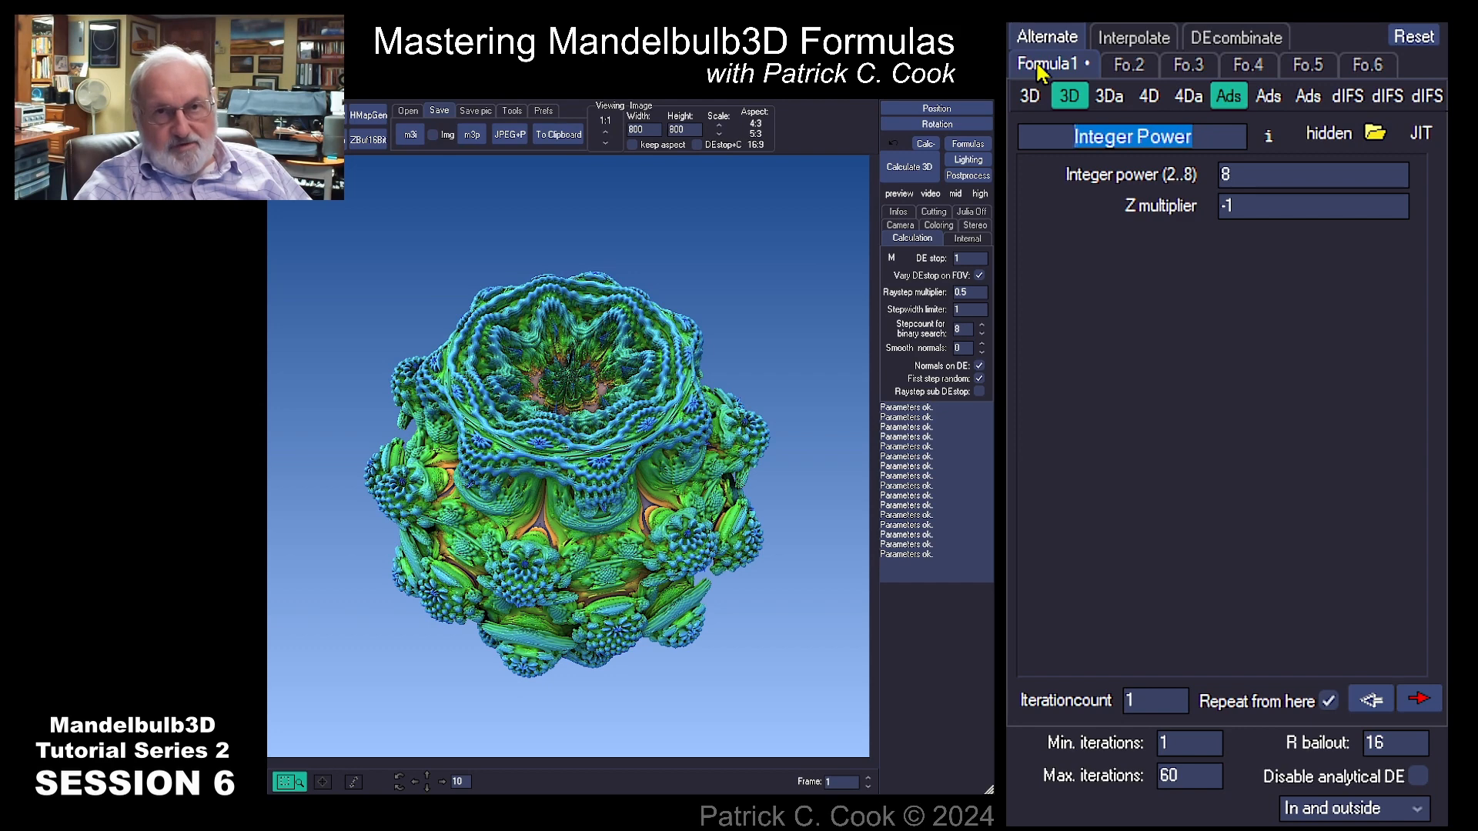
{"action": "double_click", "coordinate": [1124, 698]}
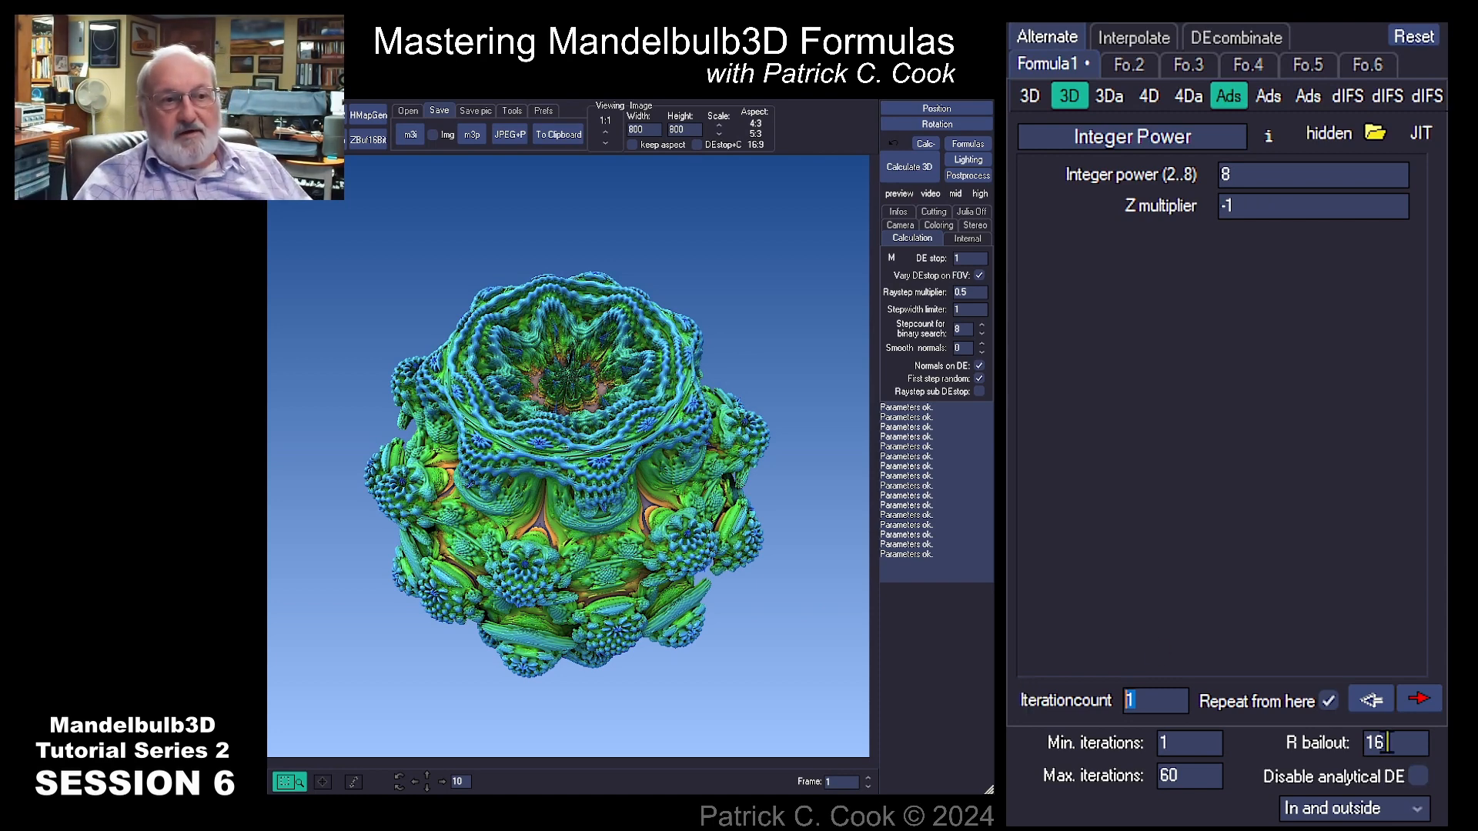
{"action": "left_click_drag", "start_coordinate": [1387, 744], "coordinate": [1365, 744]}
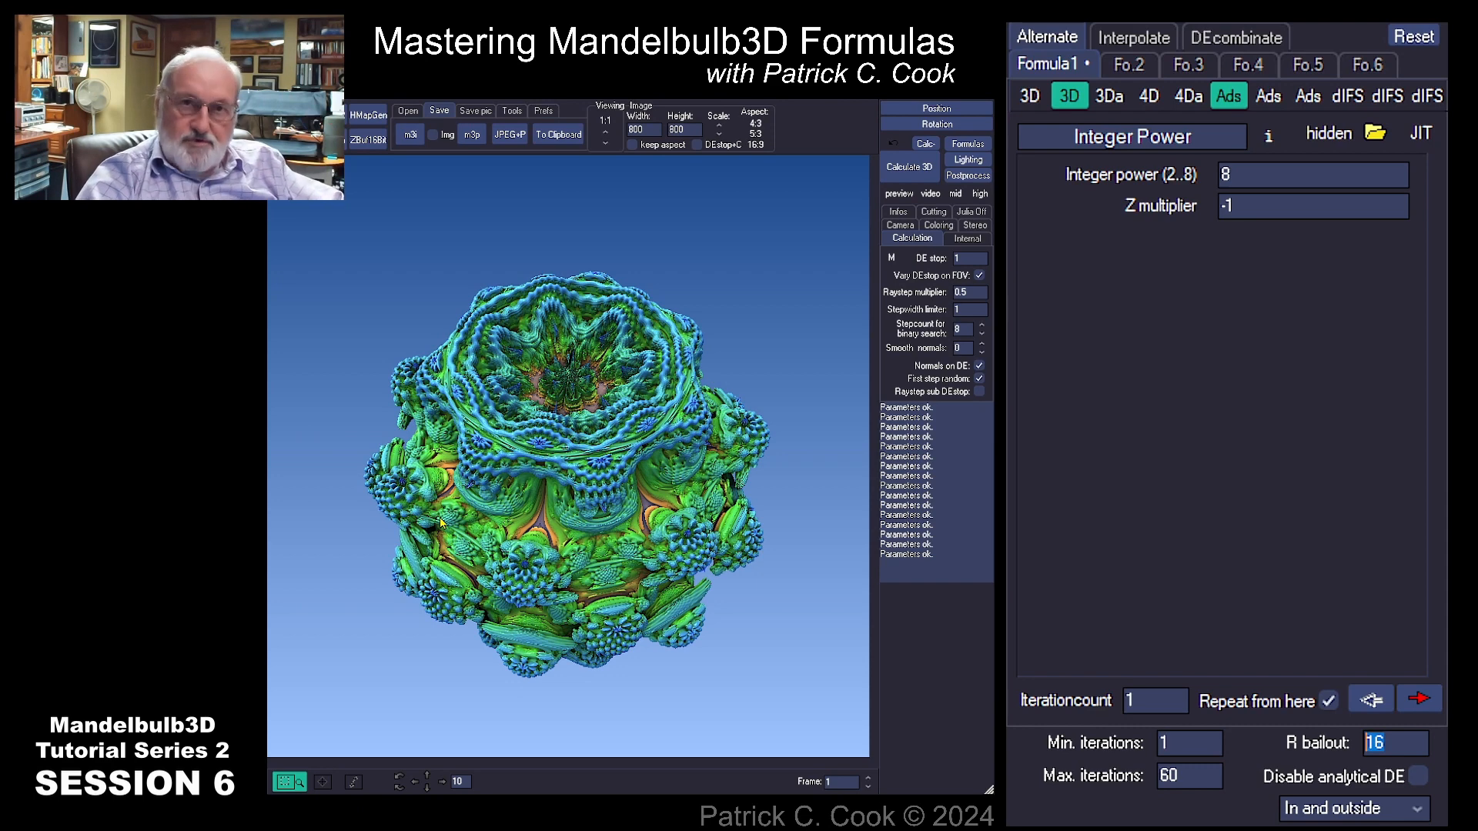
{"action": "left_click_drag", "start_coordinate": [1157, 700], "coordinate": [1105, 701]}
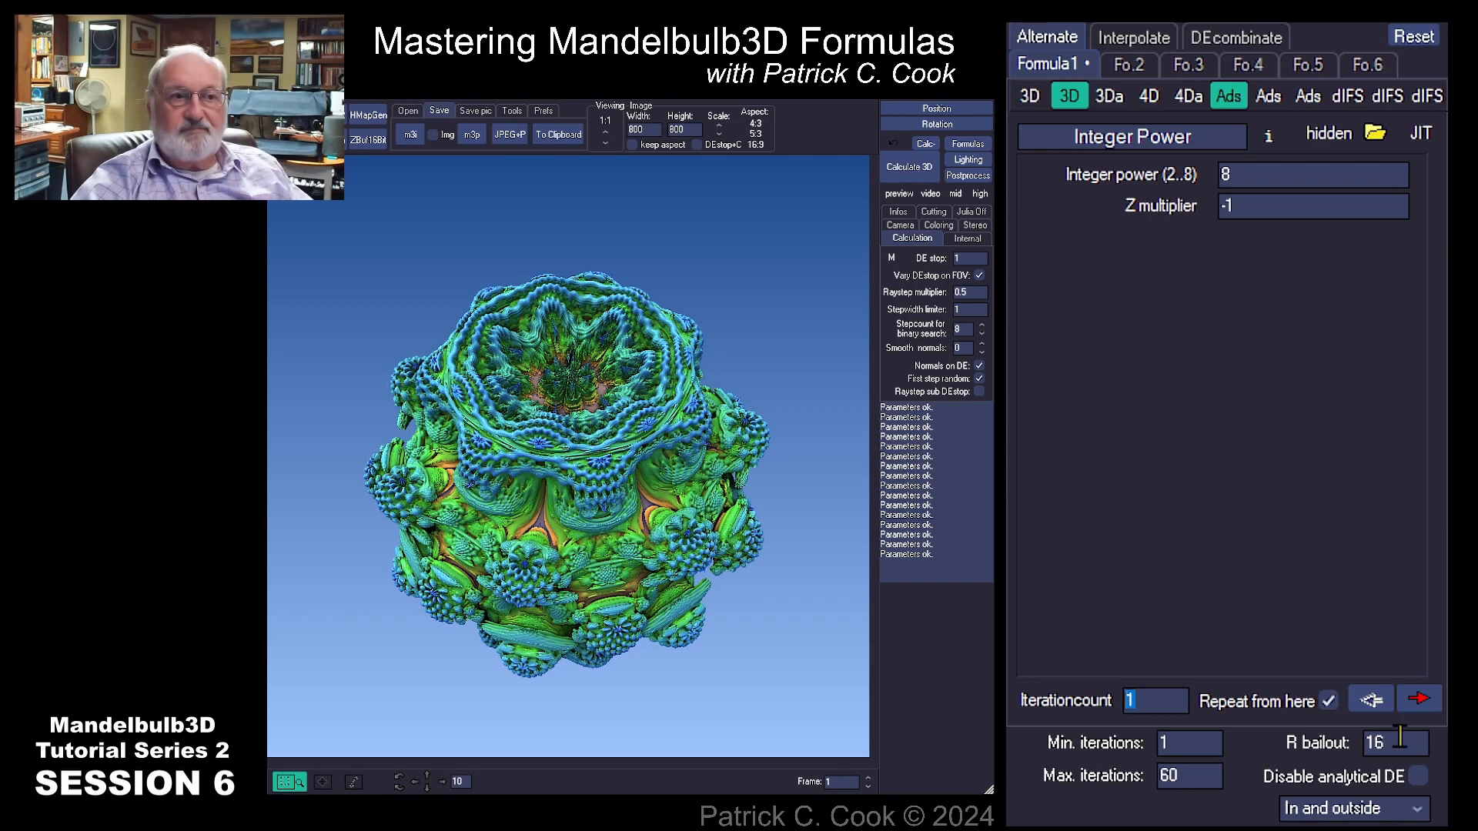
{"action": "left_click_drag", "start_coordinate": [1402, 736], "coordinate": [1364, 737]}
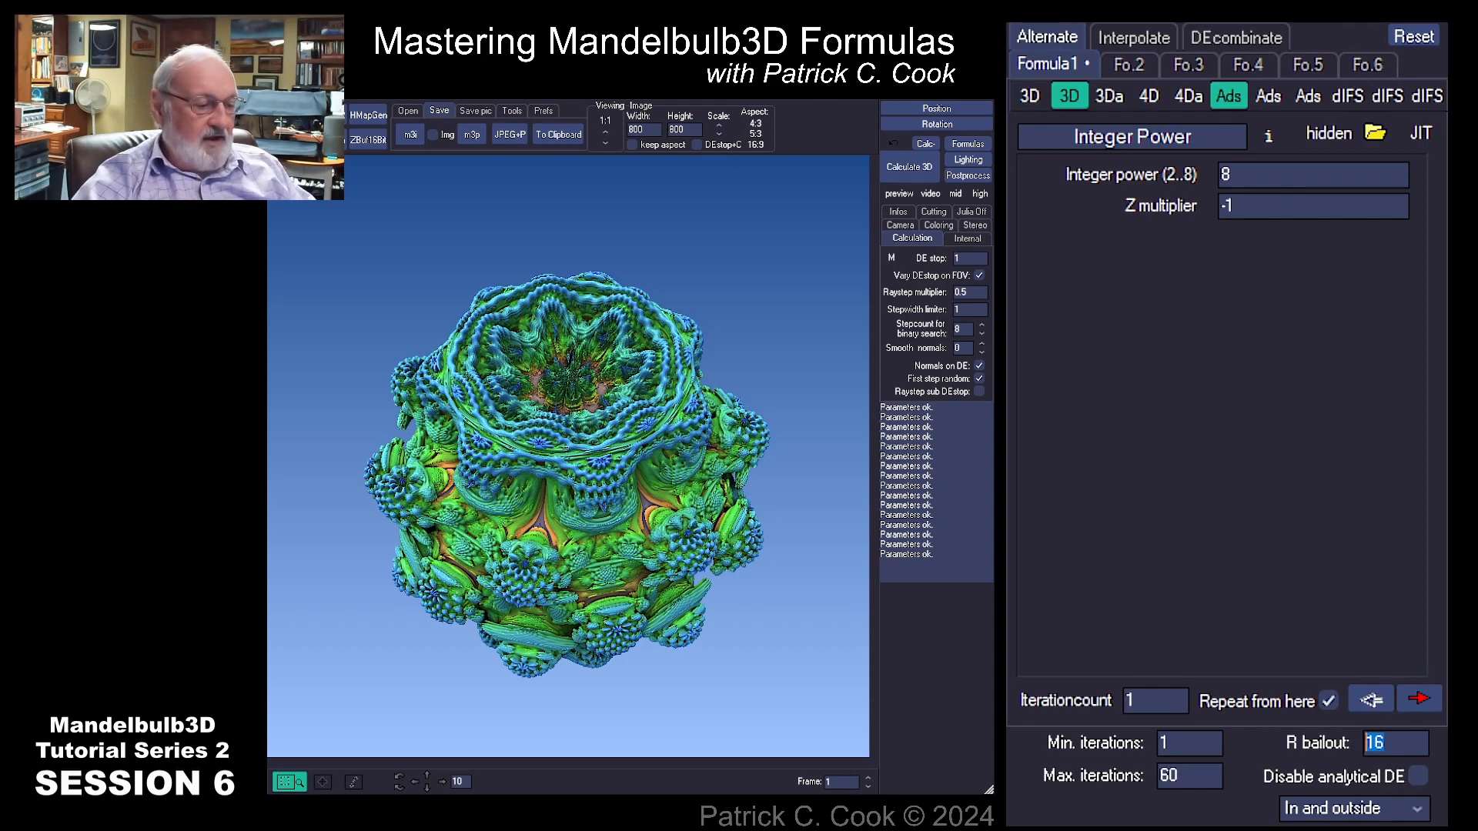
{"action": "type", "text": "8"}
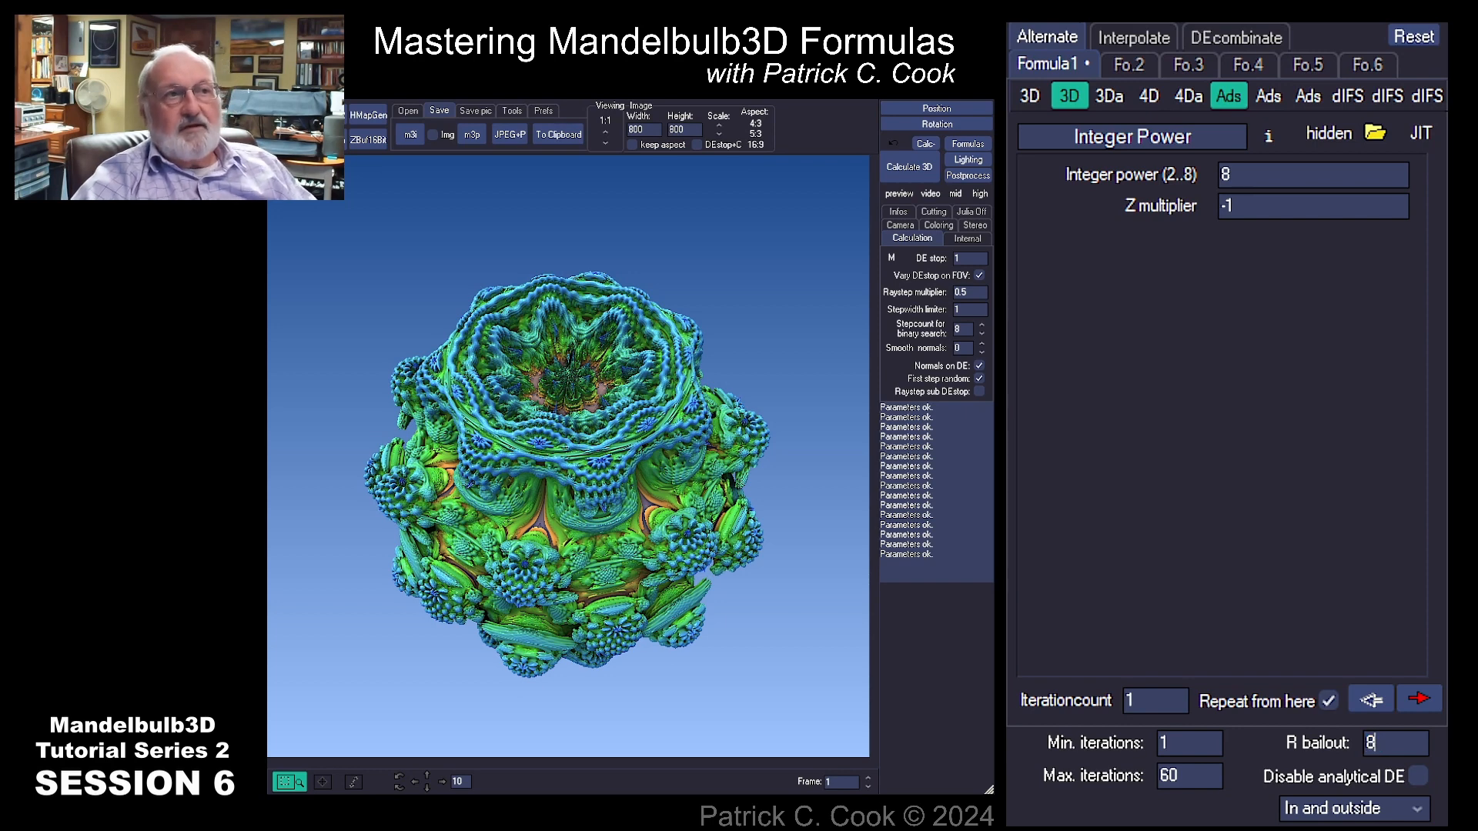
{"action": "left_click", "coordinate": [915, 171]}
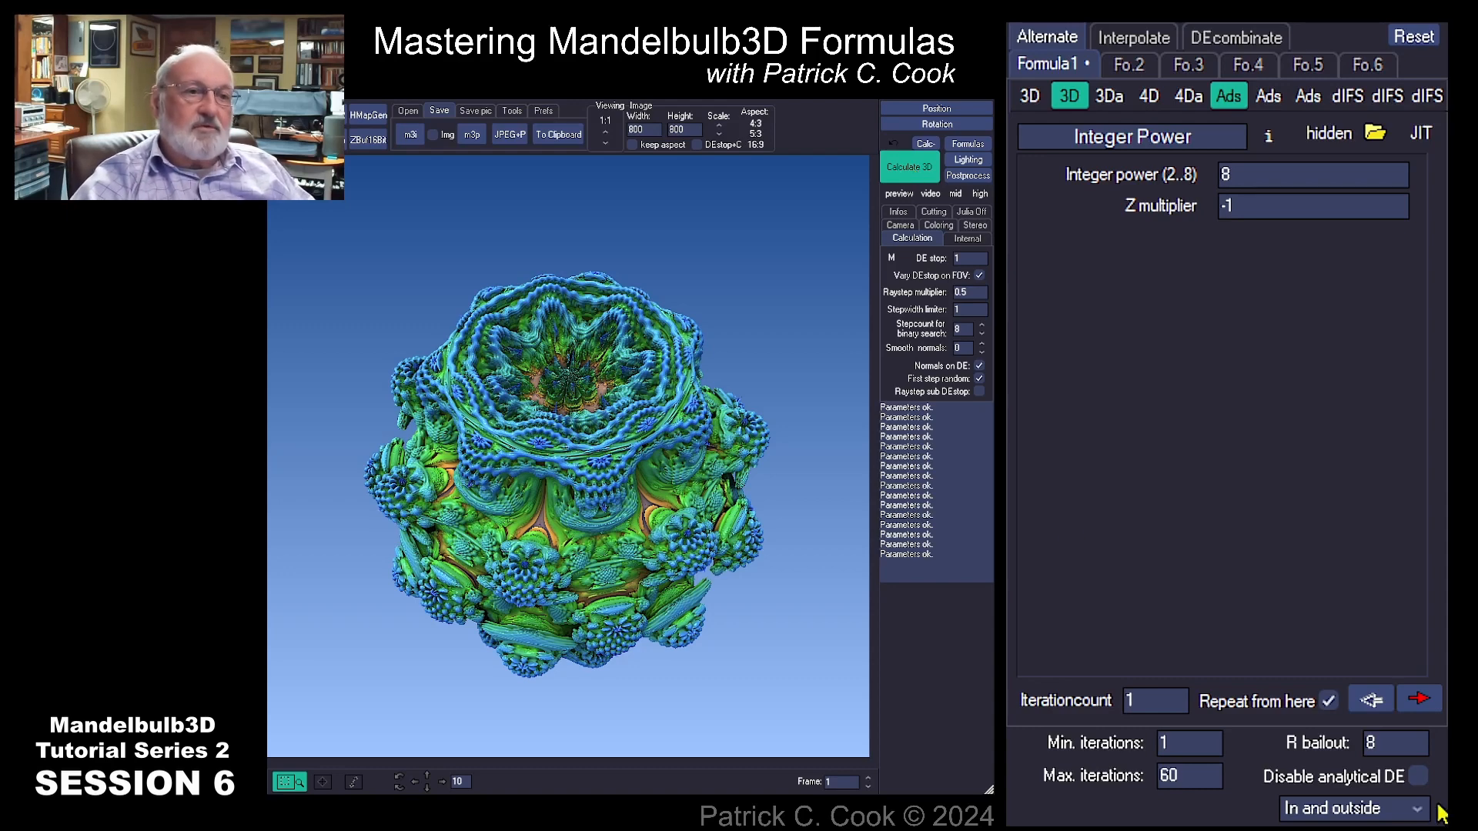
Step: Set the R bailout to 4 and recalculate the 3D render
{"action": "left_click", "coordinate": [1395, 744]}
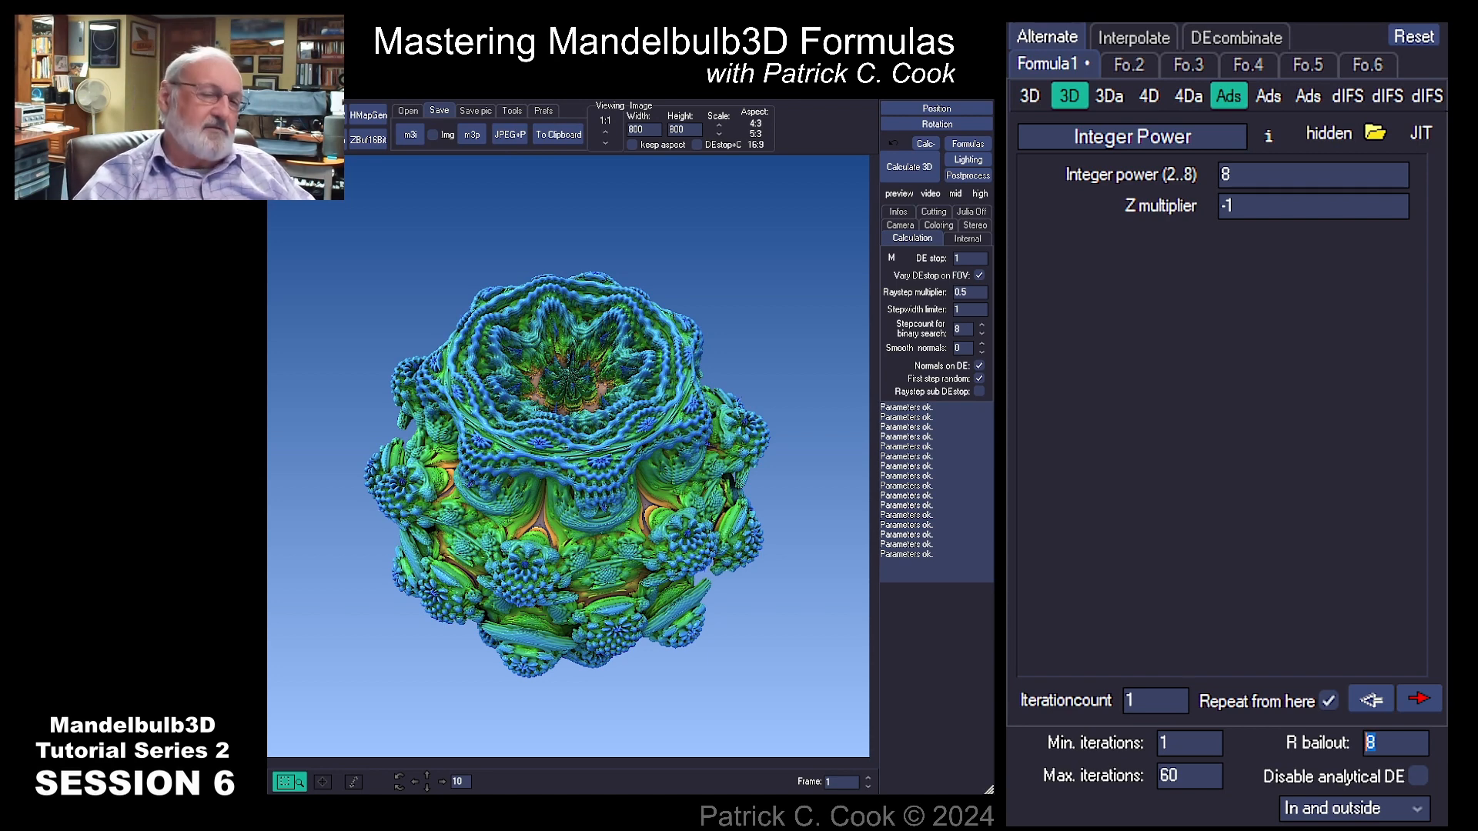
{"action": "type", "text": "4"}
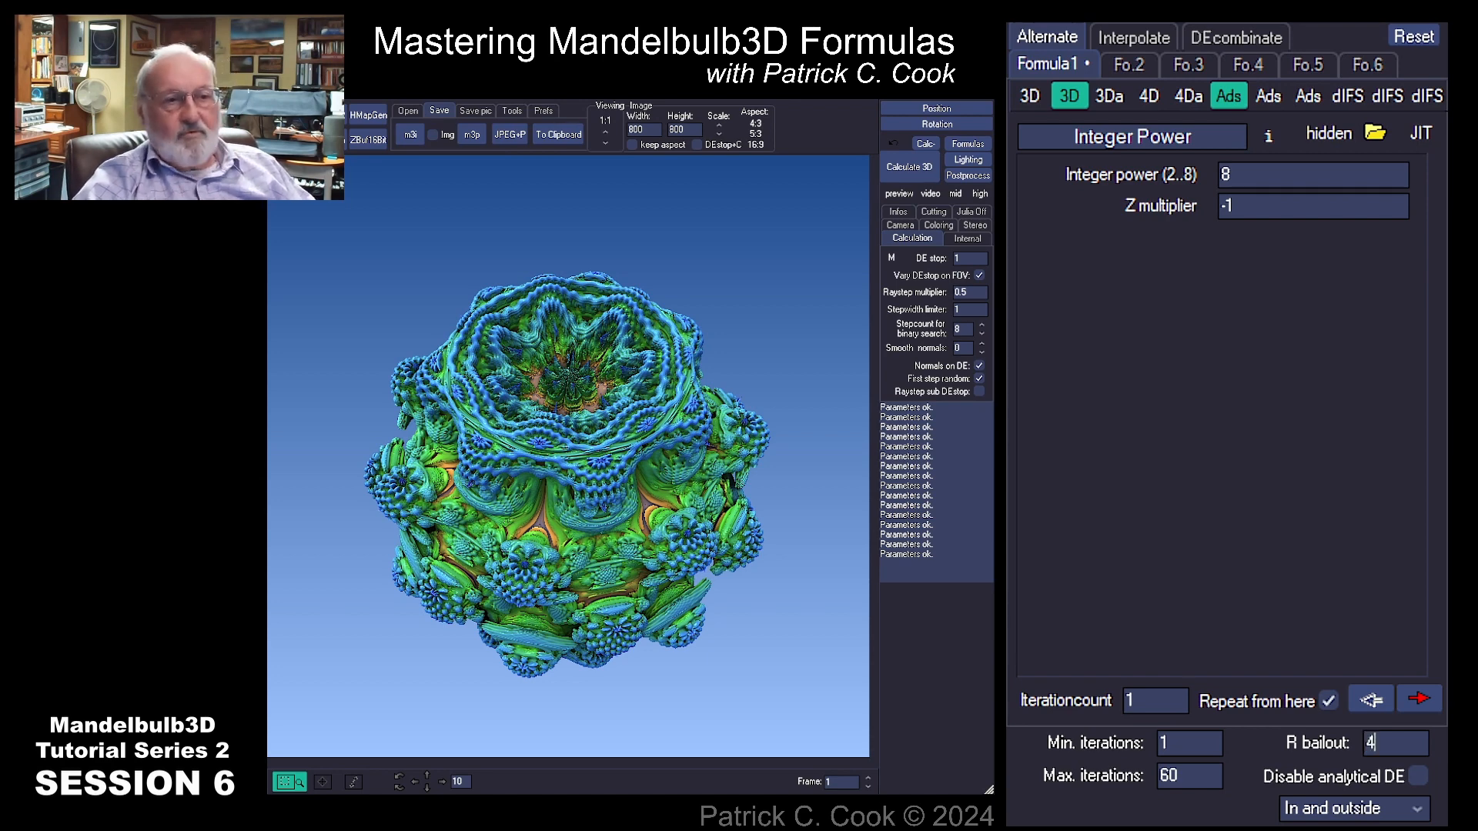
{"action": "left_click", "coordinate": [903, 169]}
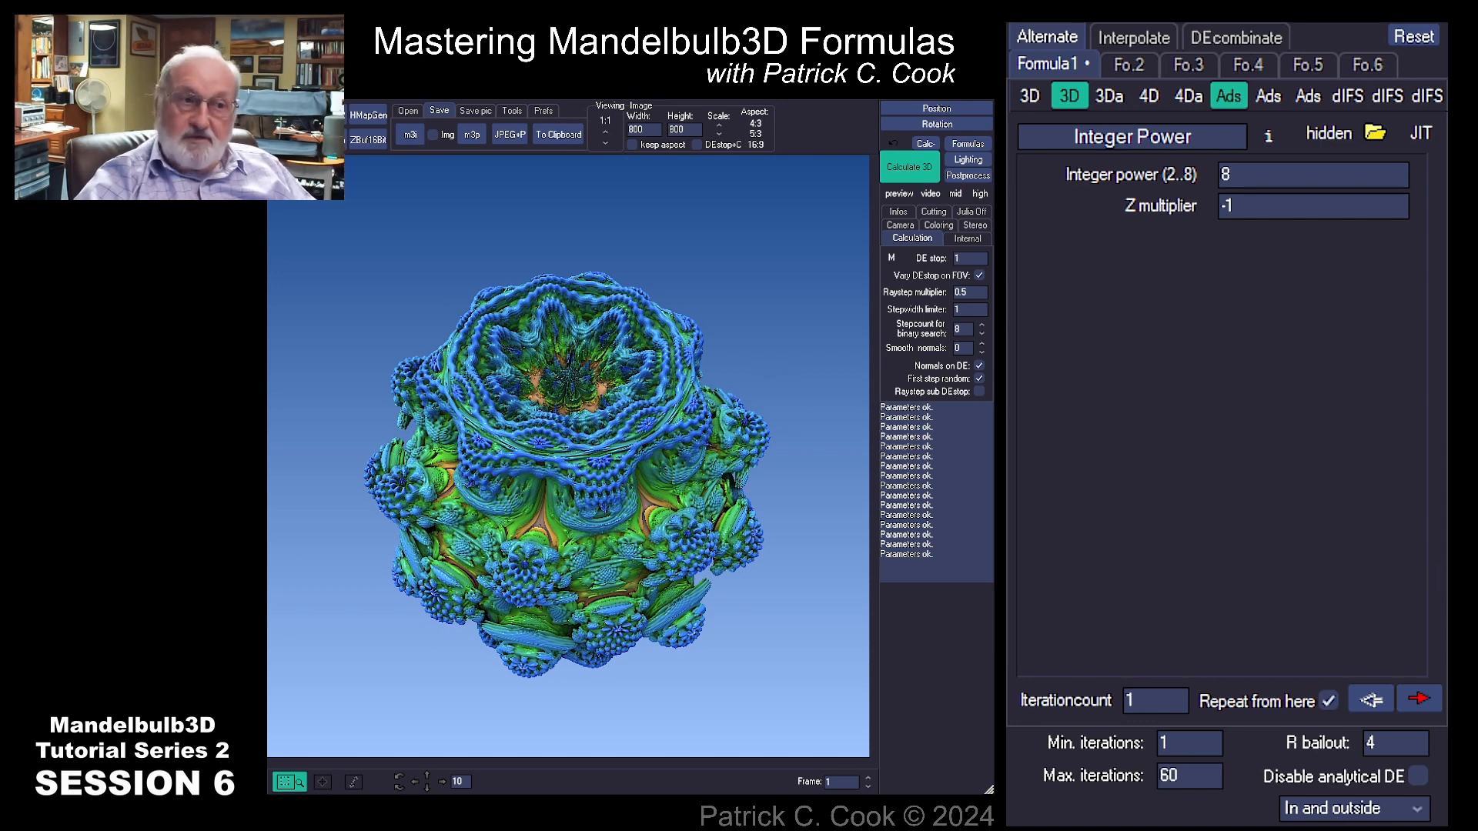
Step: Set the R bailout to 2 and recalculate the 3D render
{"action": "double_click", "coordinate": [1374, 743]}
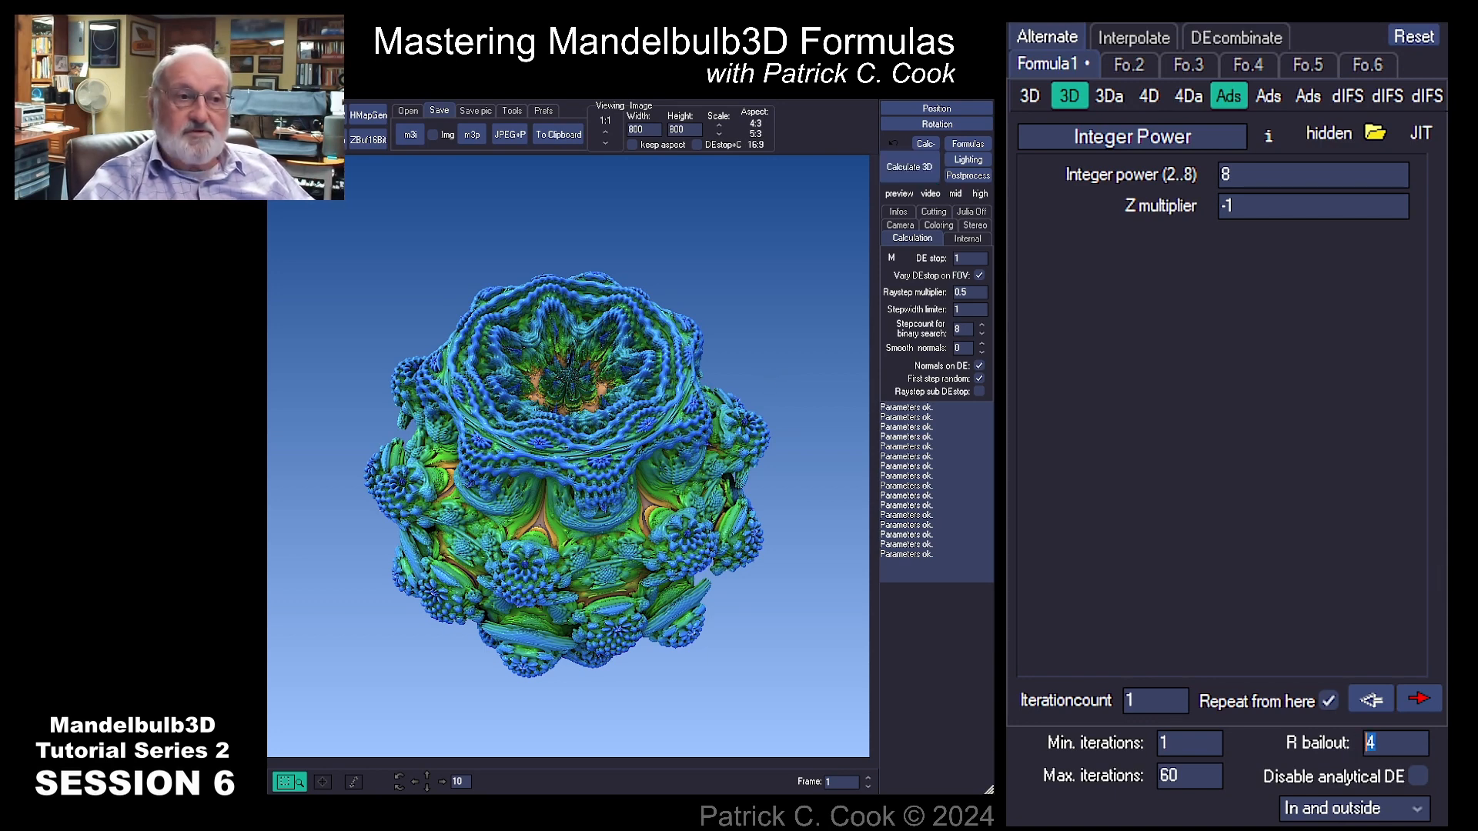
{"action": "type", "text": "2"}
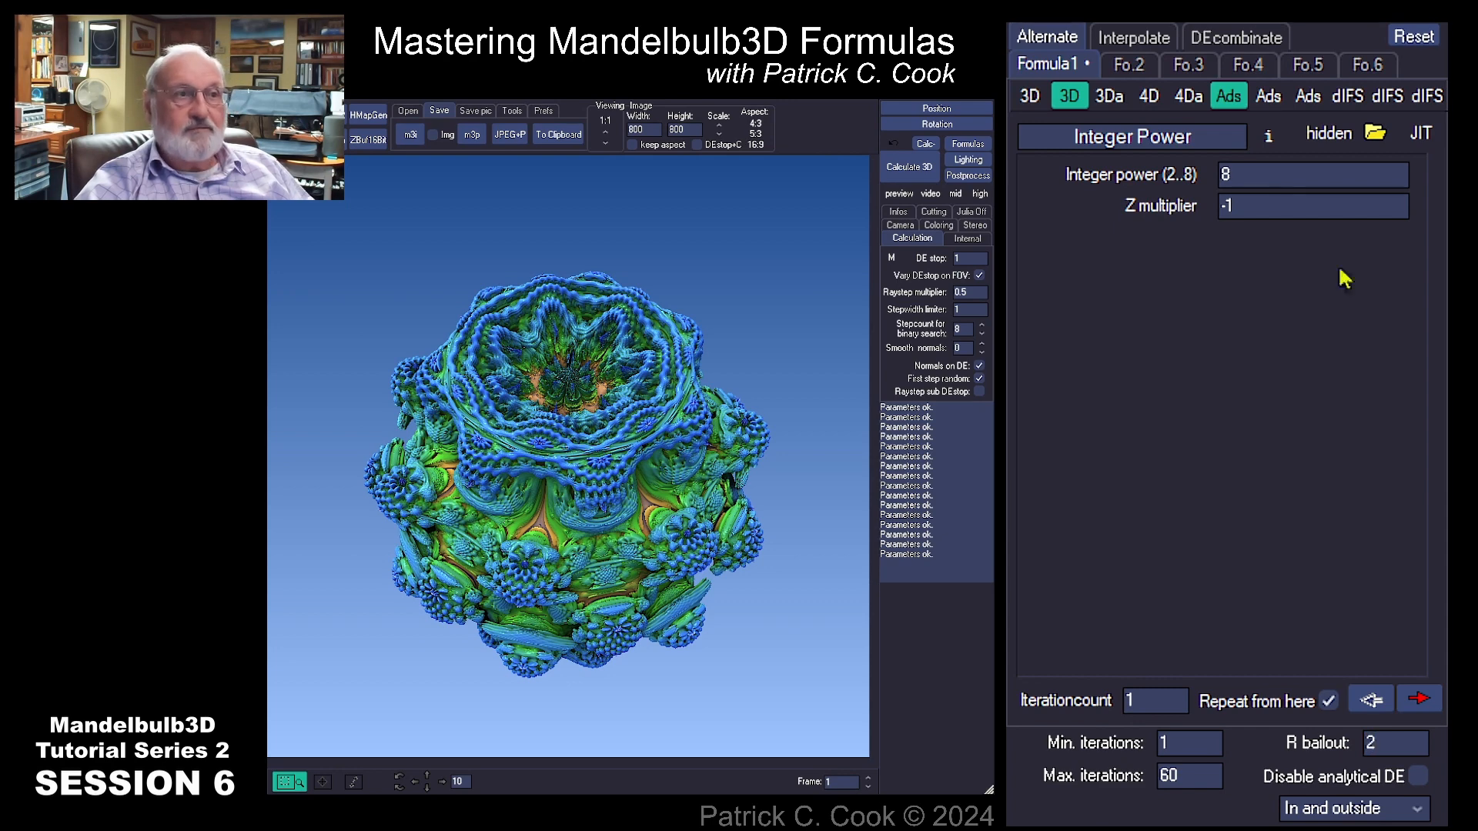
{"action": "left_click", "coordinate": [908, 167]}
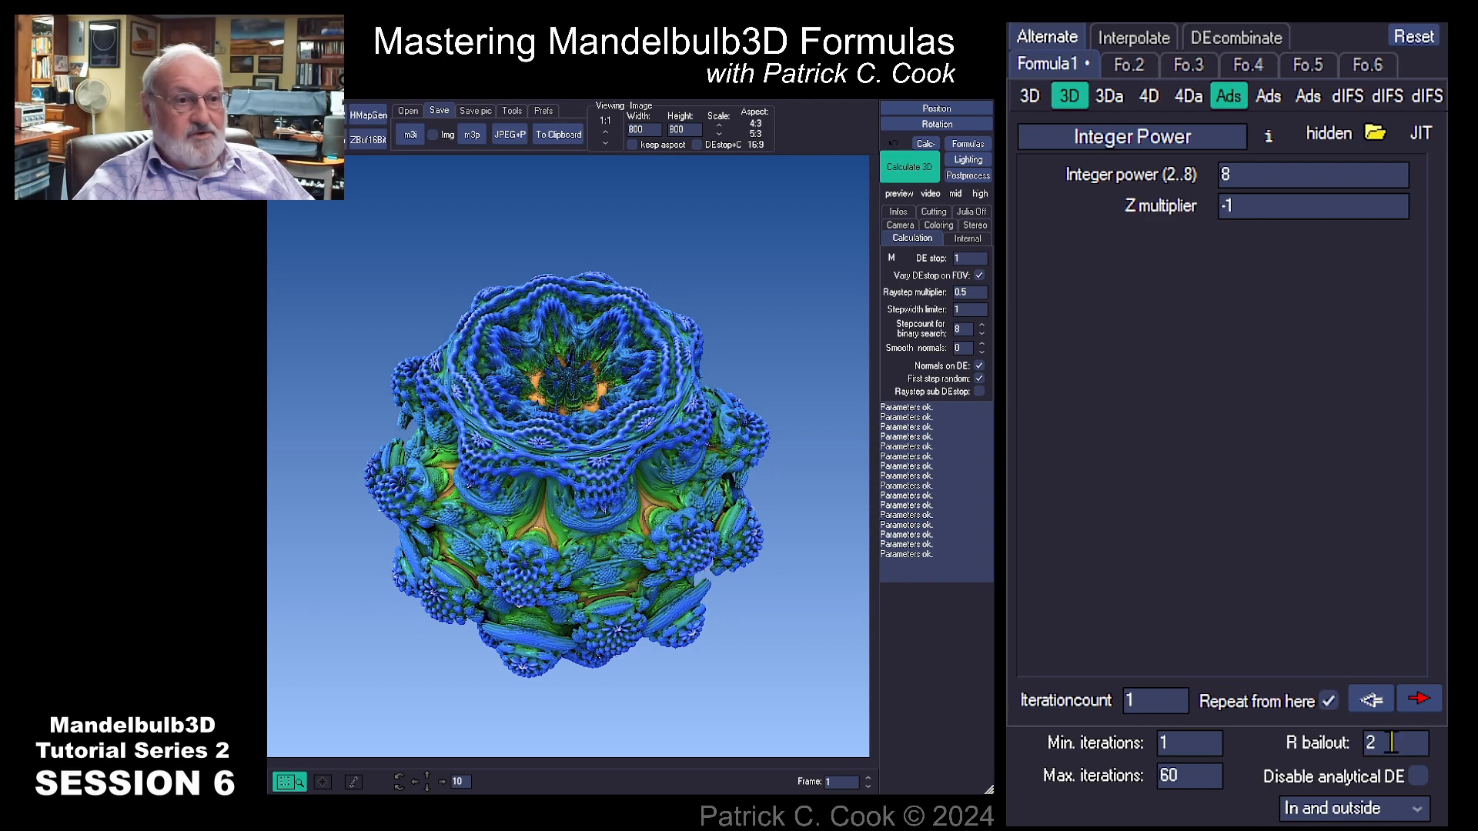
Step: Restore the R bailout to 16 and recalculate the 3D render
{"action": "left_click_drag", "start_coordinate": [1387, 739], "coordinate": [1339, 760]}
{"action": "type", "text": "1"}
{"action": "left_click", "coordinate": [1369, 779]}
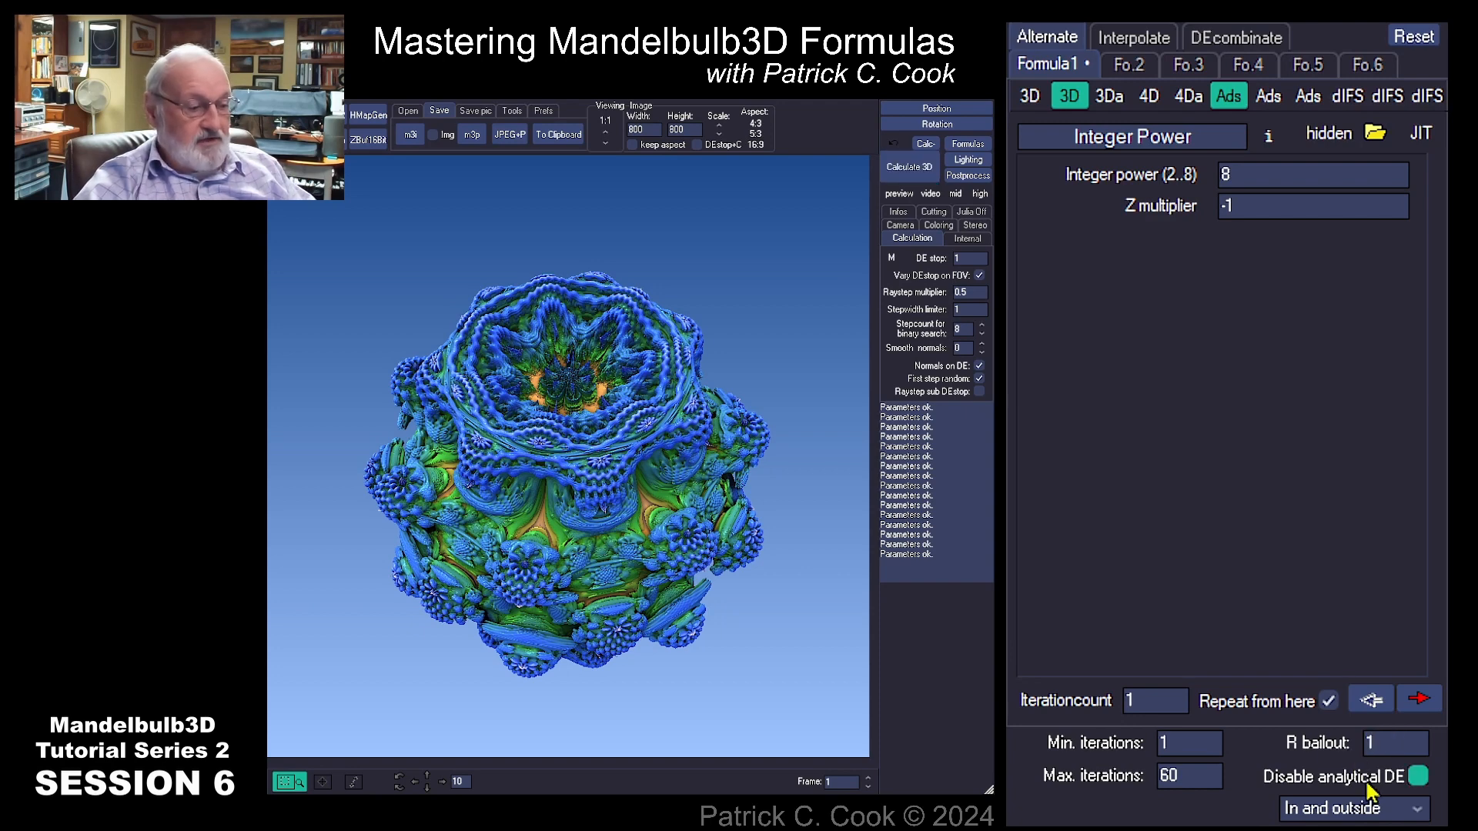
{"action": "type", "text": "6"}
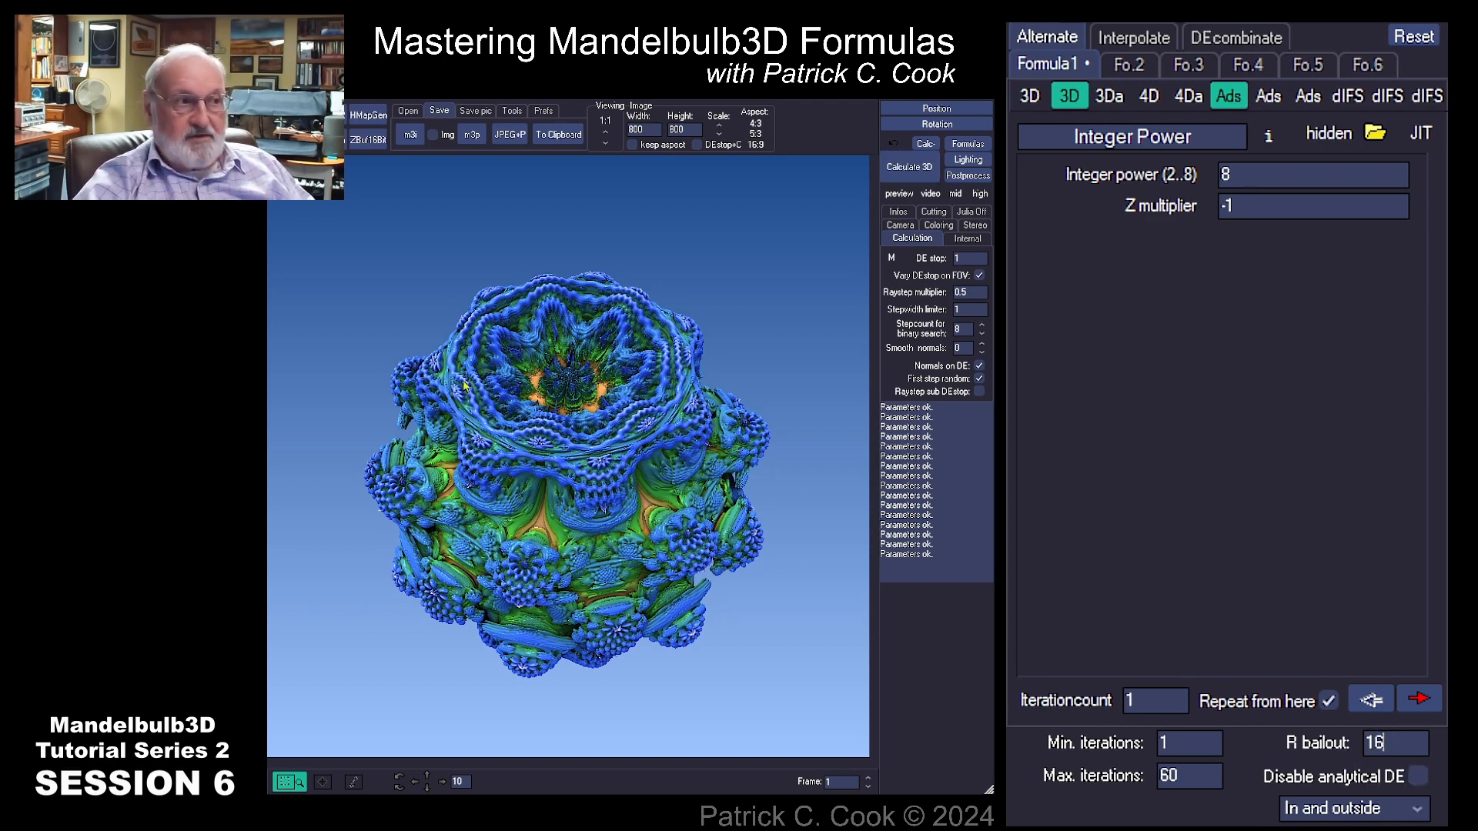
{"action": "left_click", "coordinate": [920, 177]}
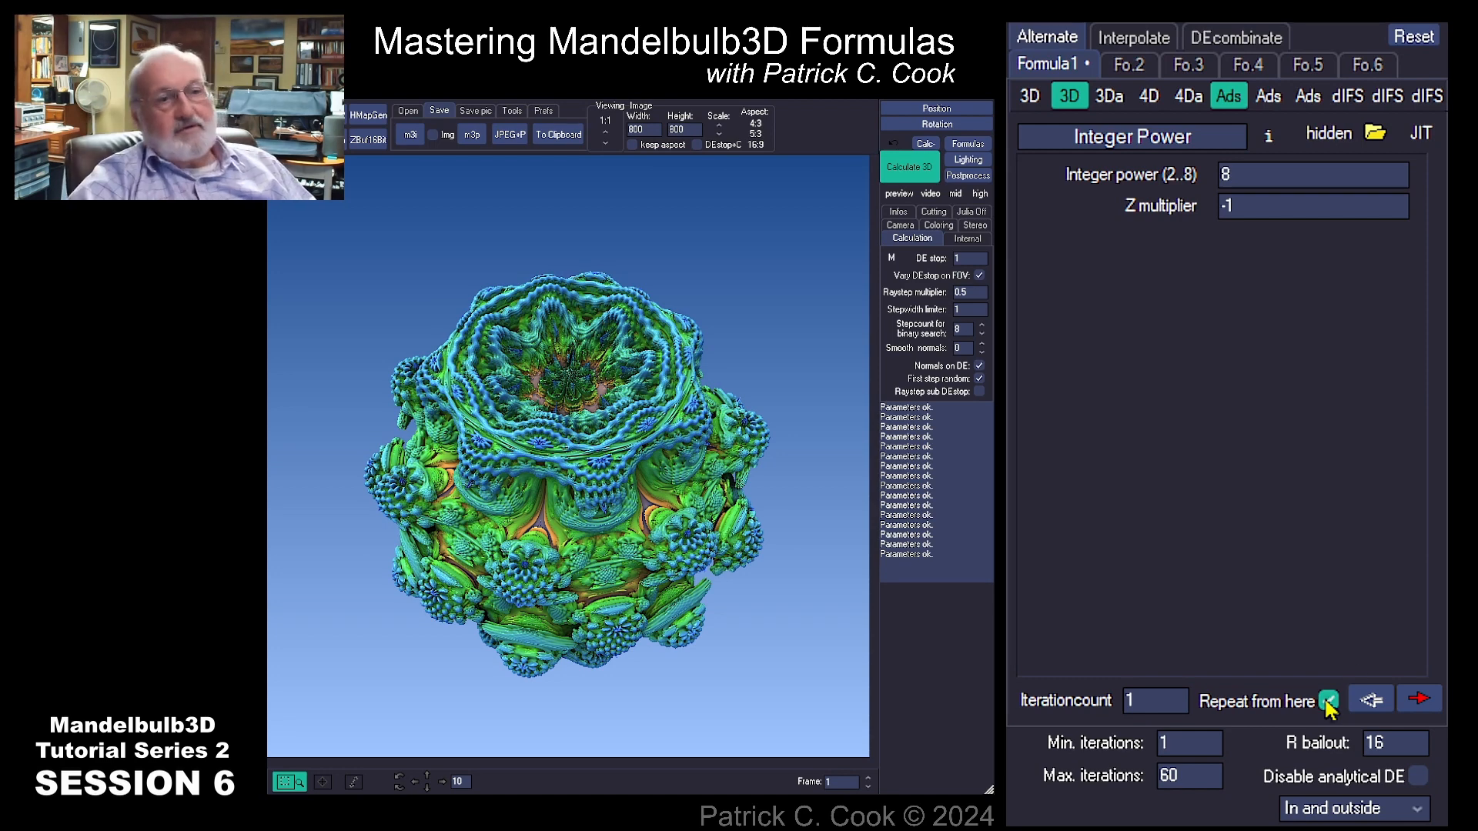
Step: Set the R bailout to 1 and recalculate the 3D render
{"action": "left_click_drag", "start_coordinate": [1402, 743], "coordinate": [1358, 743]}
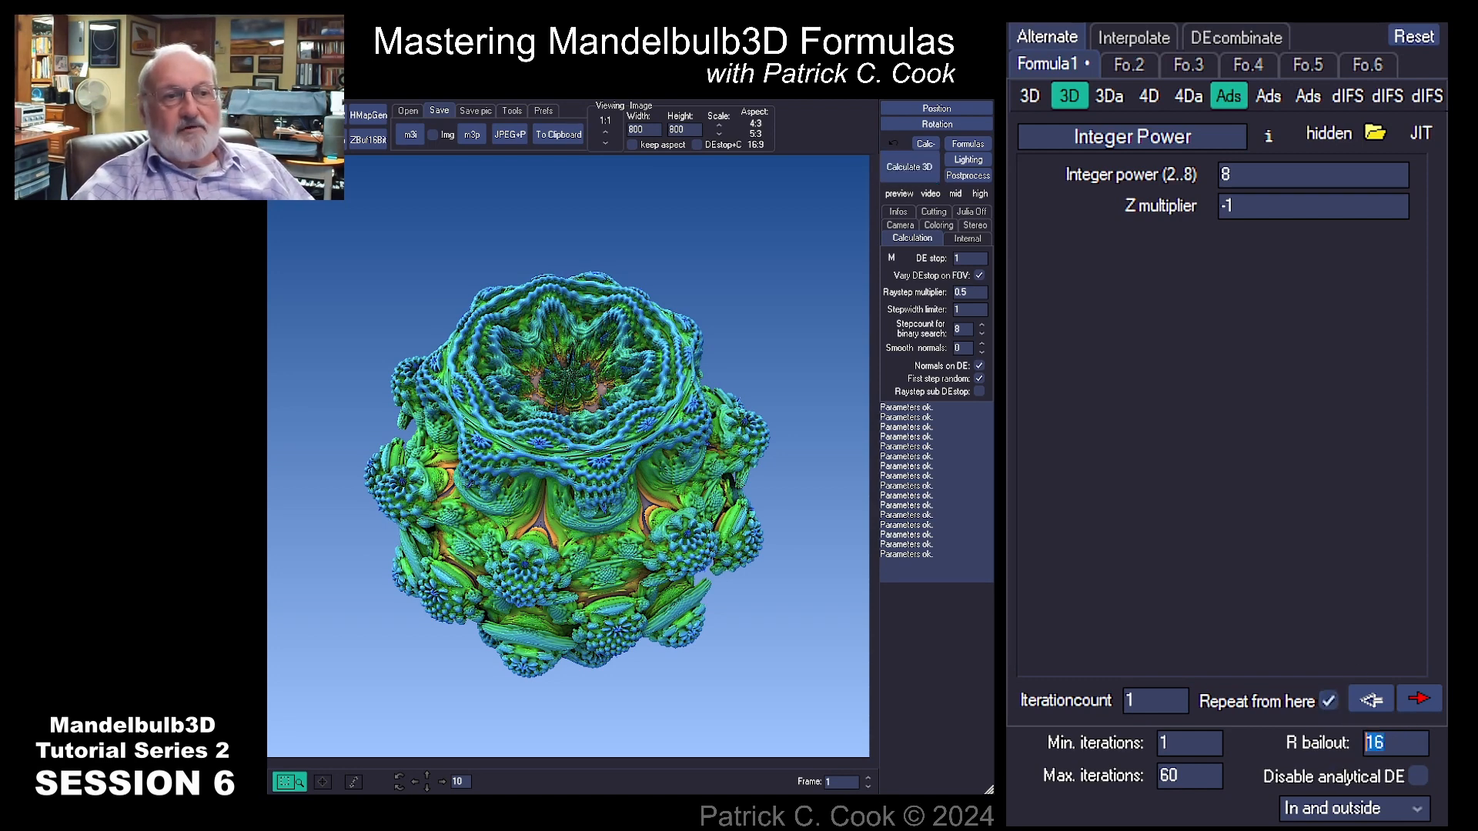
{"action": "type", "text": "1"}
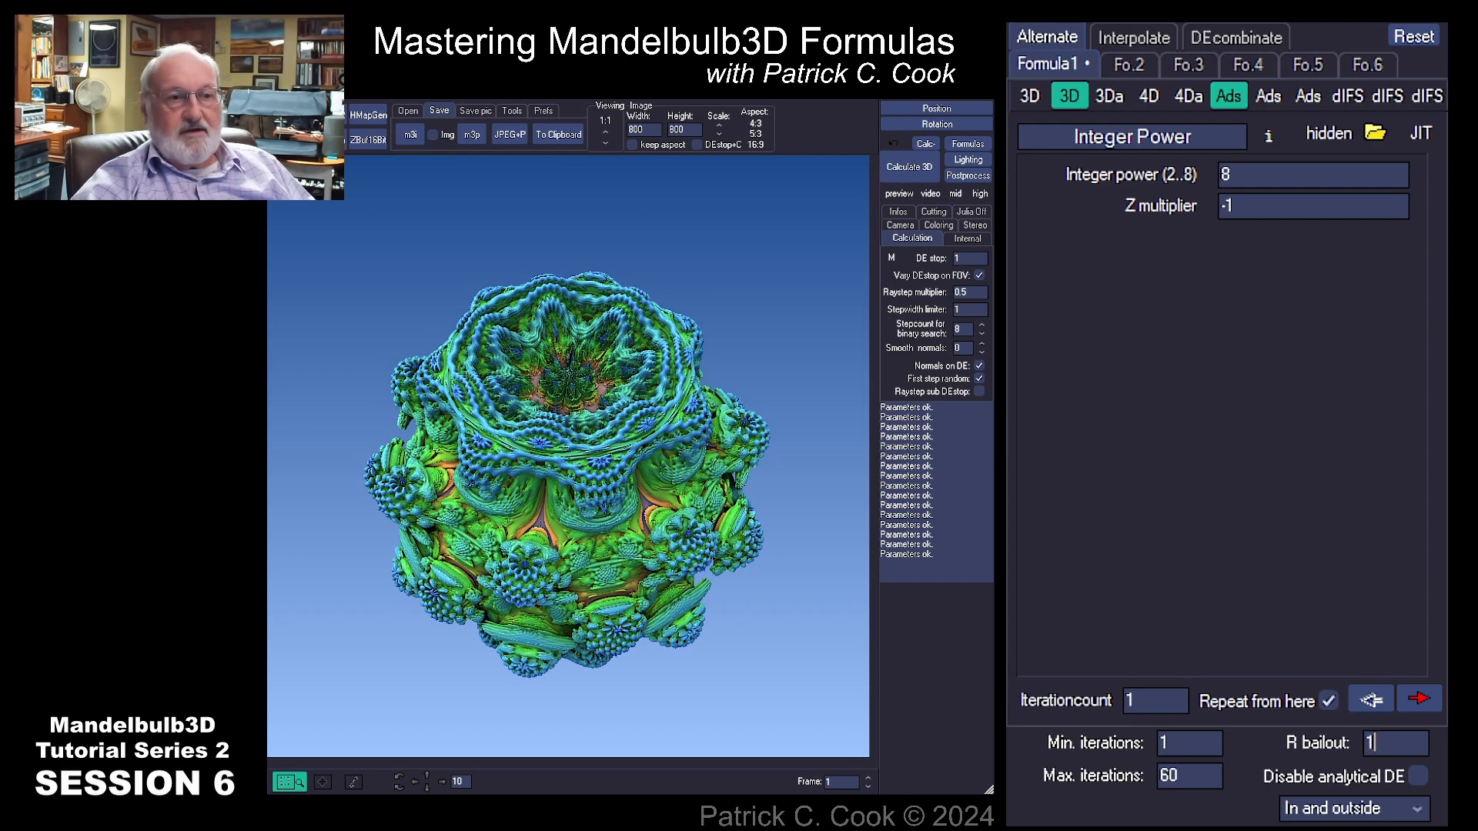
{"action": "left_click", "coordinate": [903, 174]}
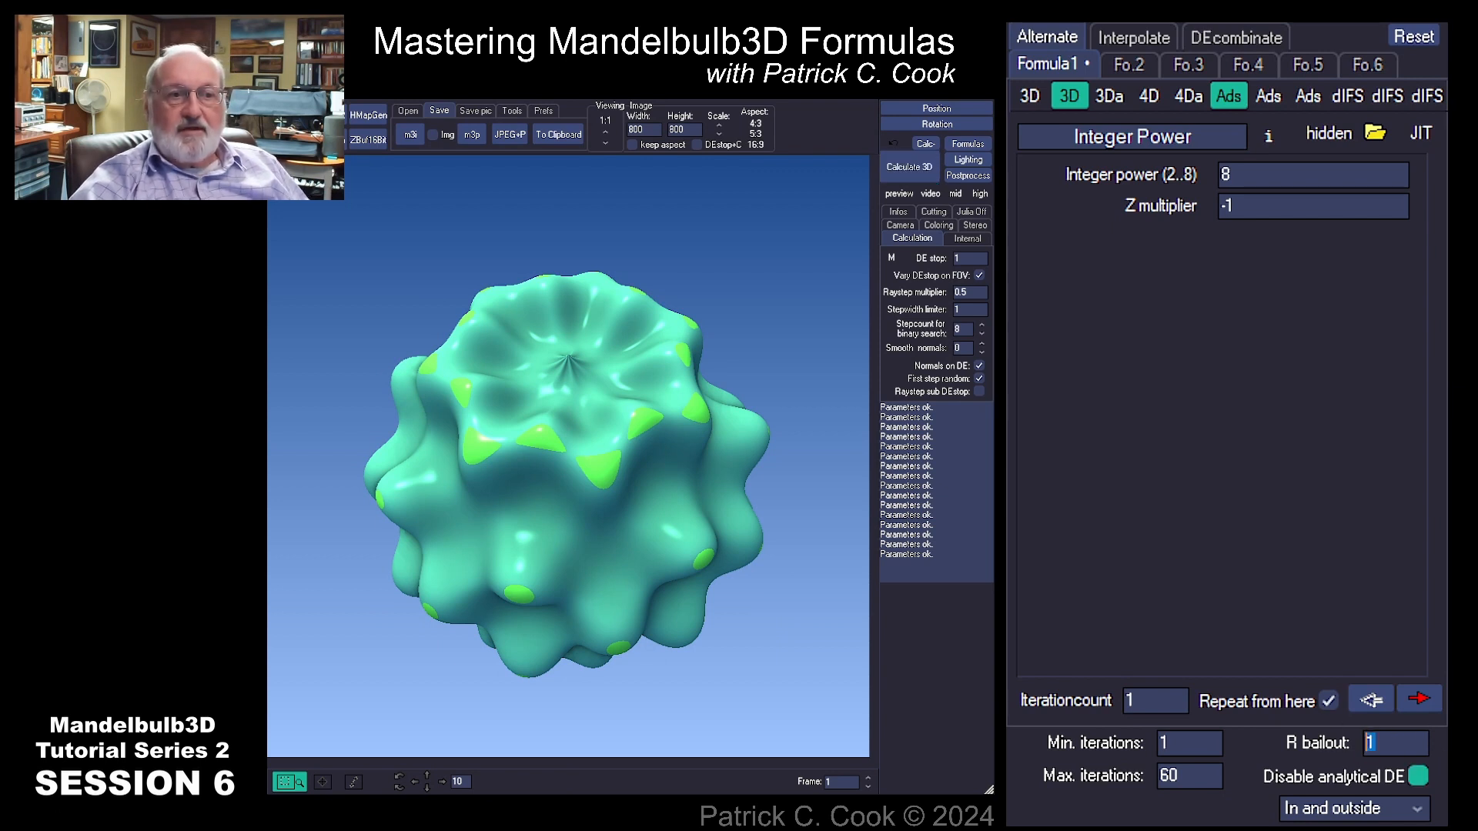
Step: Switch to the whiteboard, write 1 beneath the R Bailout note and dot points inside the blob sketch, then return
{"action": "double_click", "coordinate": [1369, 743]}
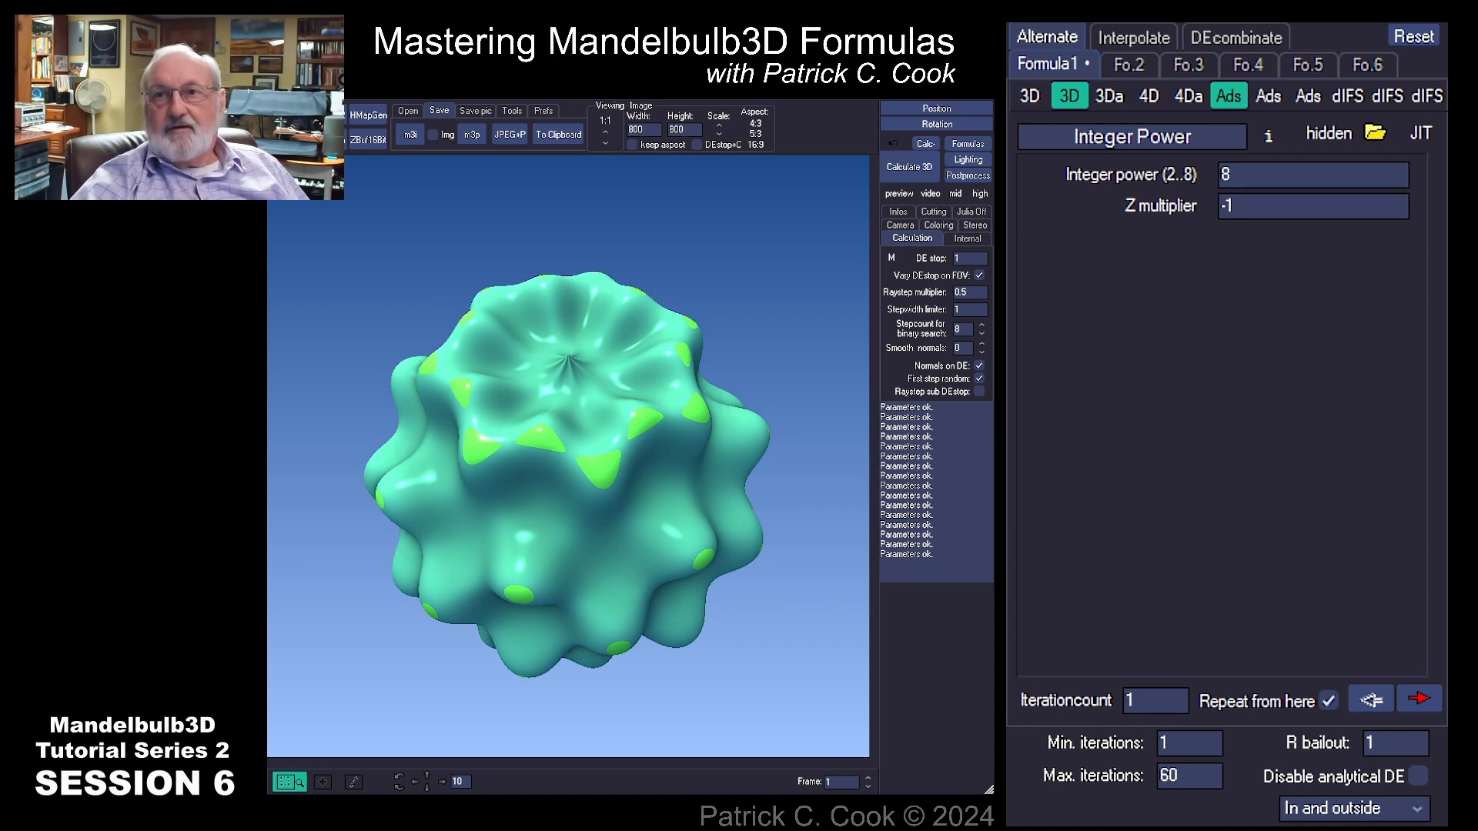
{"action": "key", "text": "alt+Tab"}
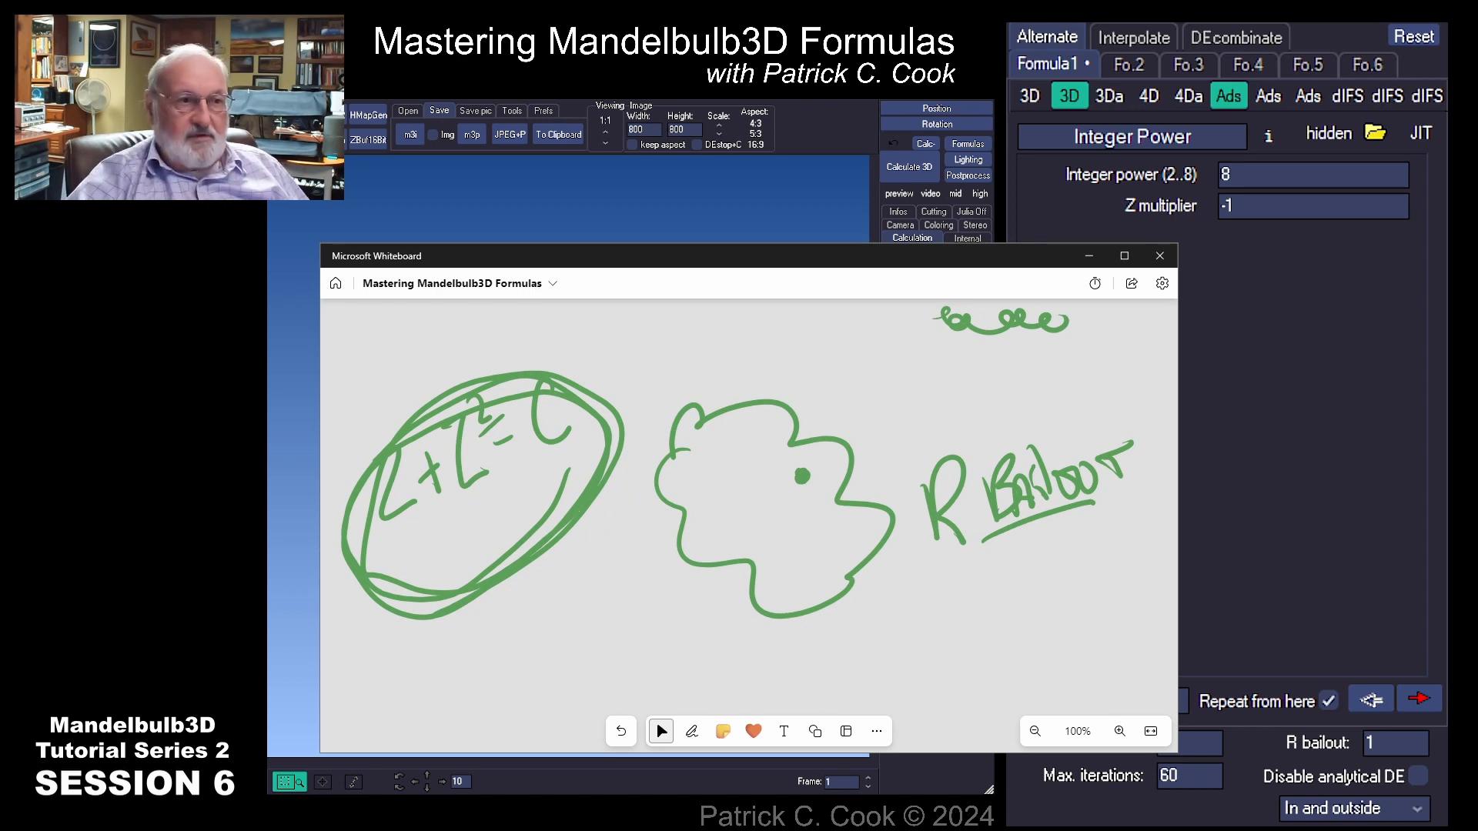
{"action": "key", "text": "alt+w"}
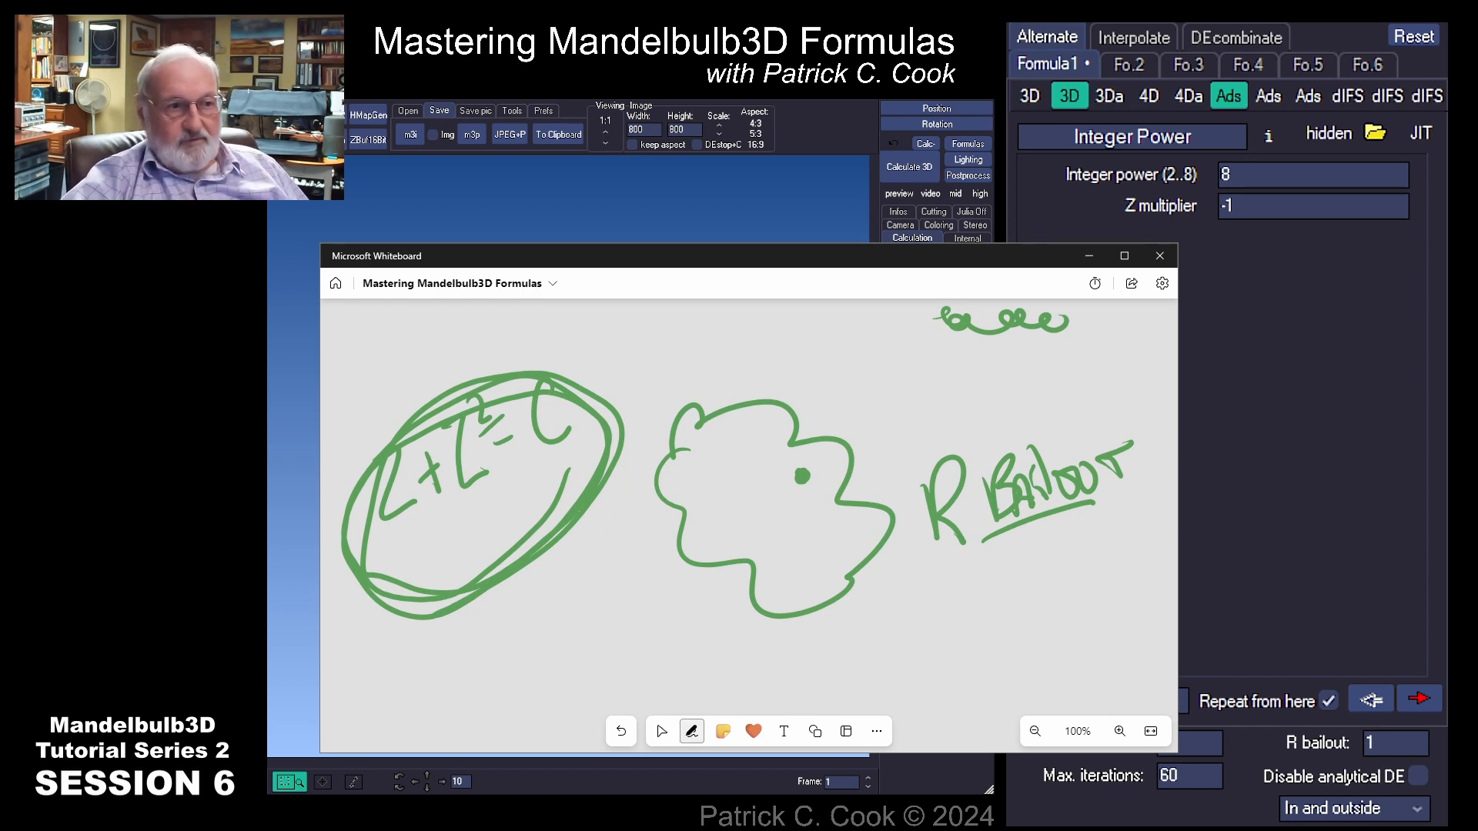
{"action": "mouse_move", "coordinate": [1039, 553]}
{"action": "left_mouse_down"}
{"action": "mouse_move", "coordinate": [1067, 594]}
{"action": "mouse_move", "coordinate": [1093, 582]}
{"action": "left_mouse_up"}
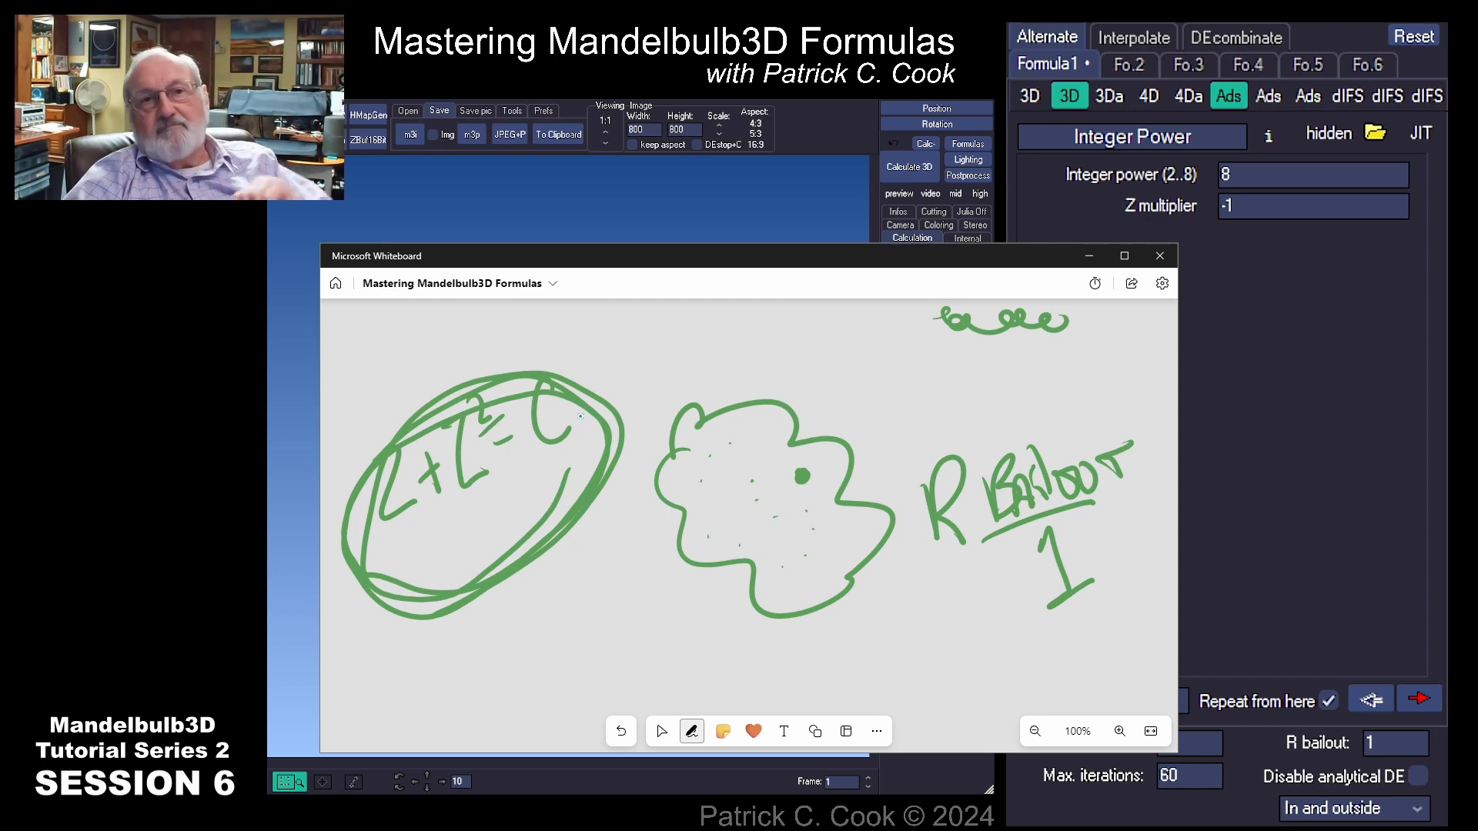
{"action": "key", "text": "Escape"}
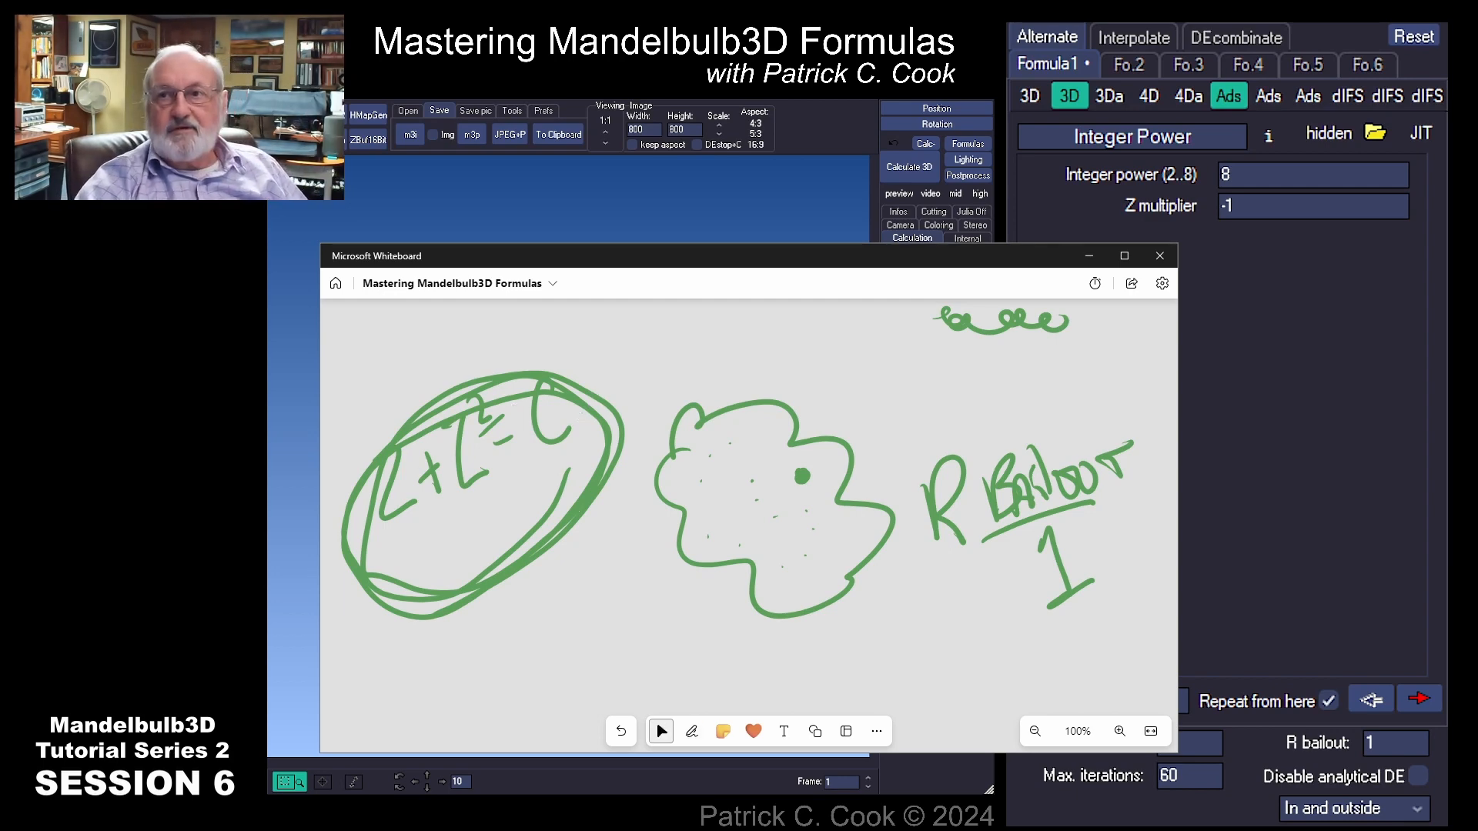
{"action": "key", "text": "alt+Tab"}
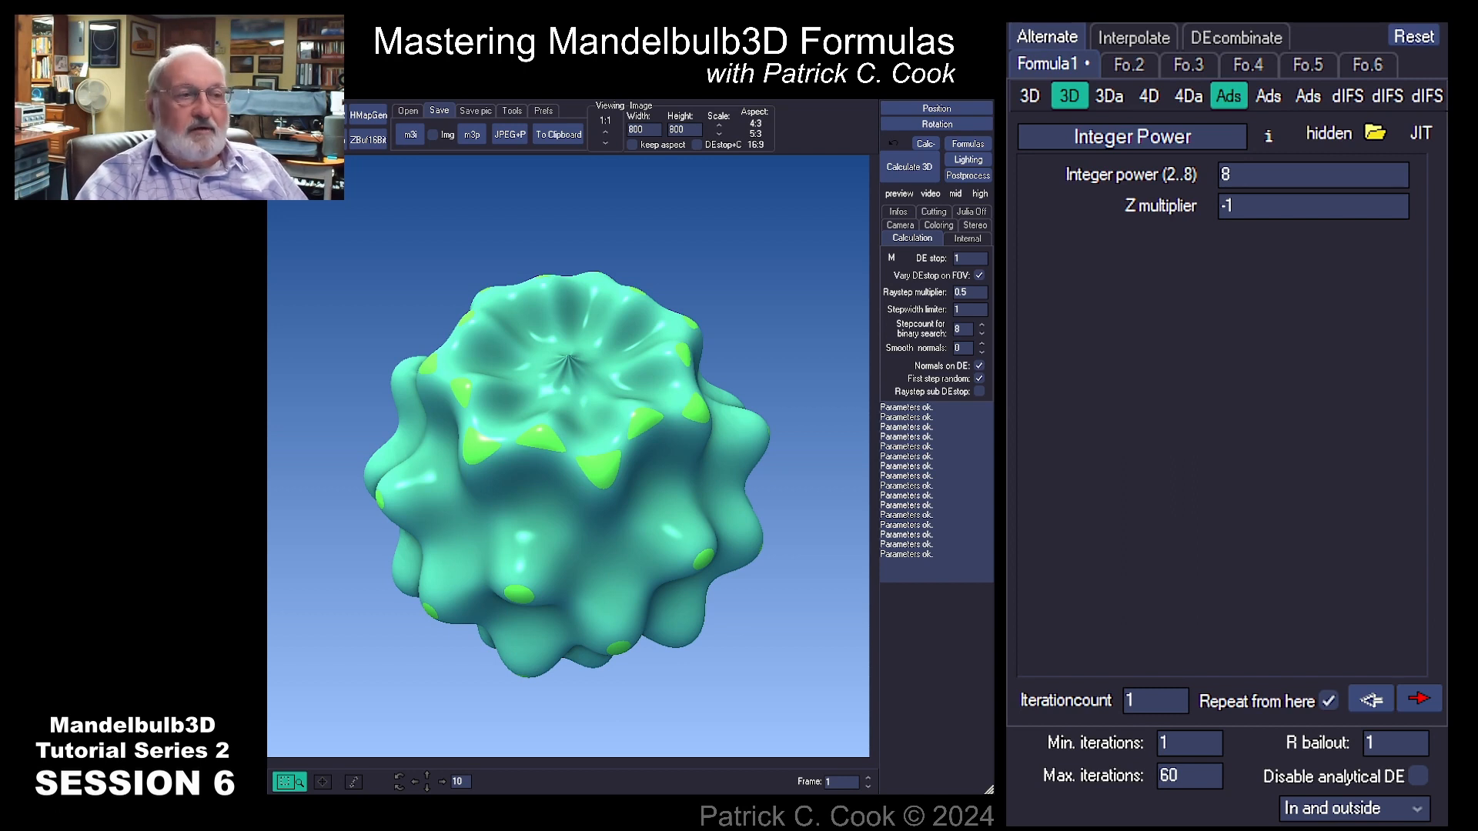
Step: Set the R bailout to 16 and recalculate the 3D render
{"action": "left_click", "coordinate": [1302, 777]}
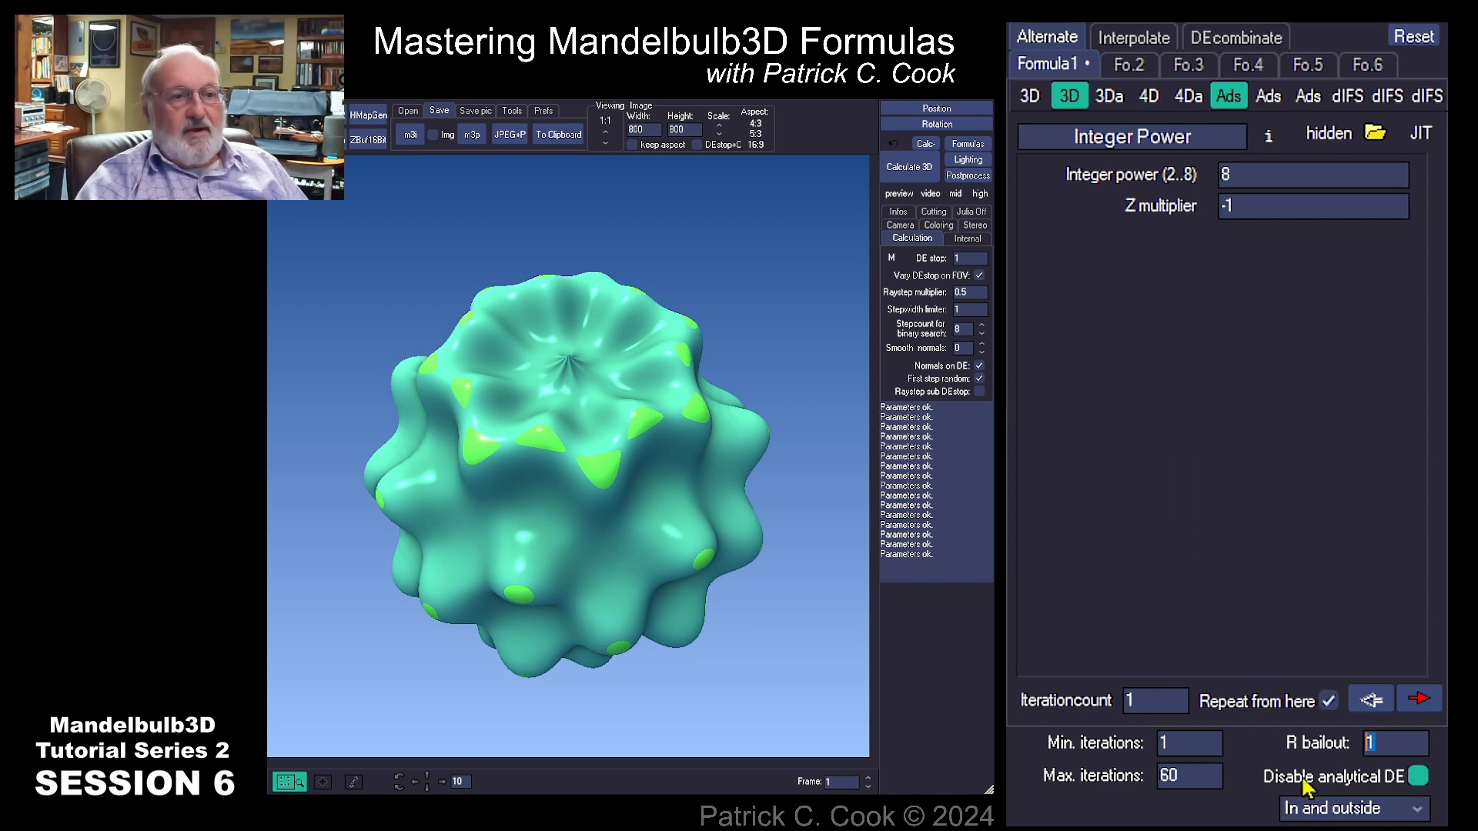
{"action": "type", "text": "16"}
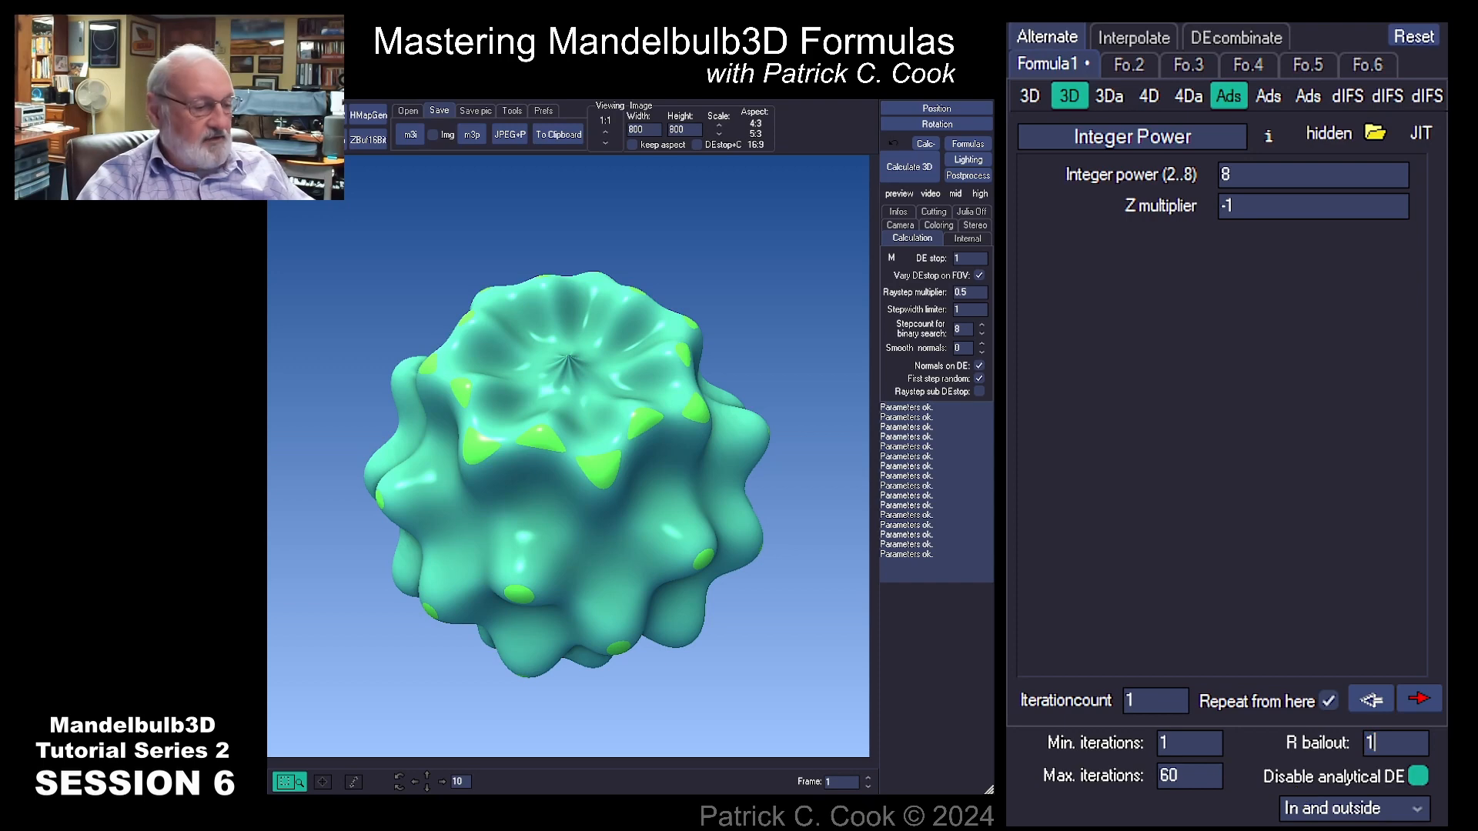
{"action": "left_click", "coordinate": [1298, 789]}
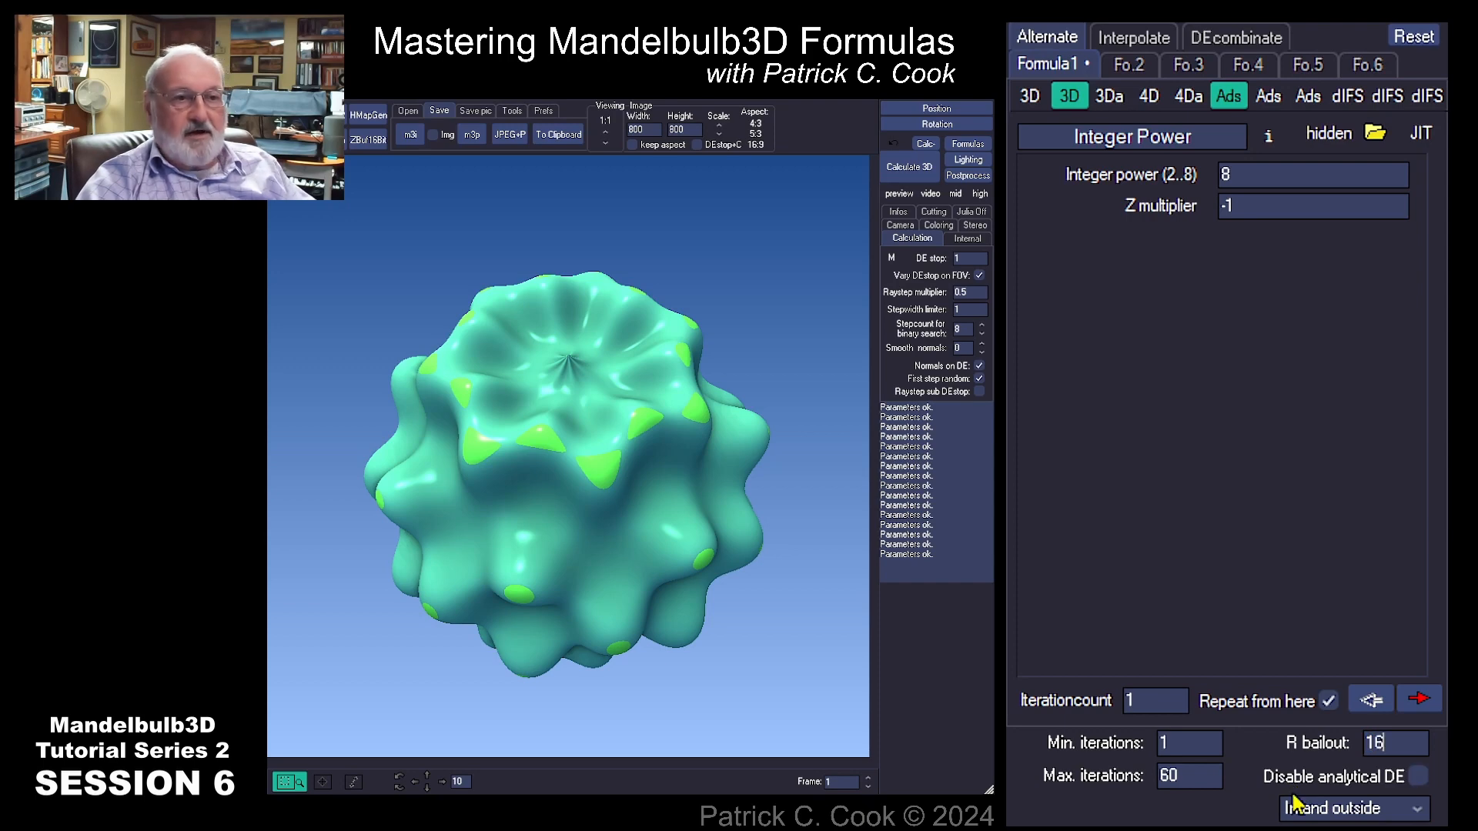
{"action": "left_click", "coordinate": [909, 167]}
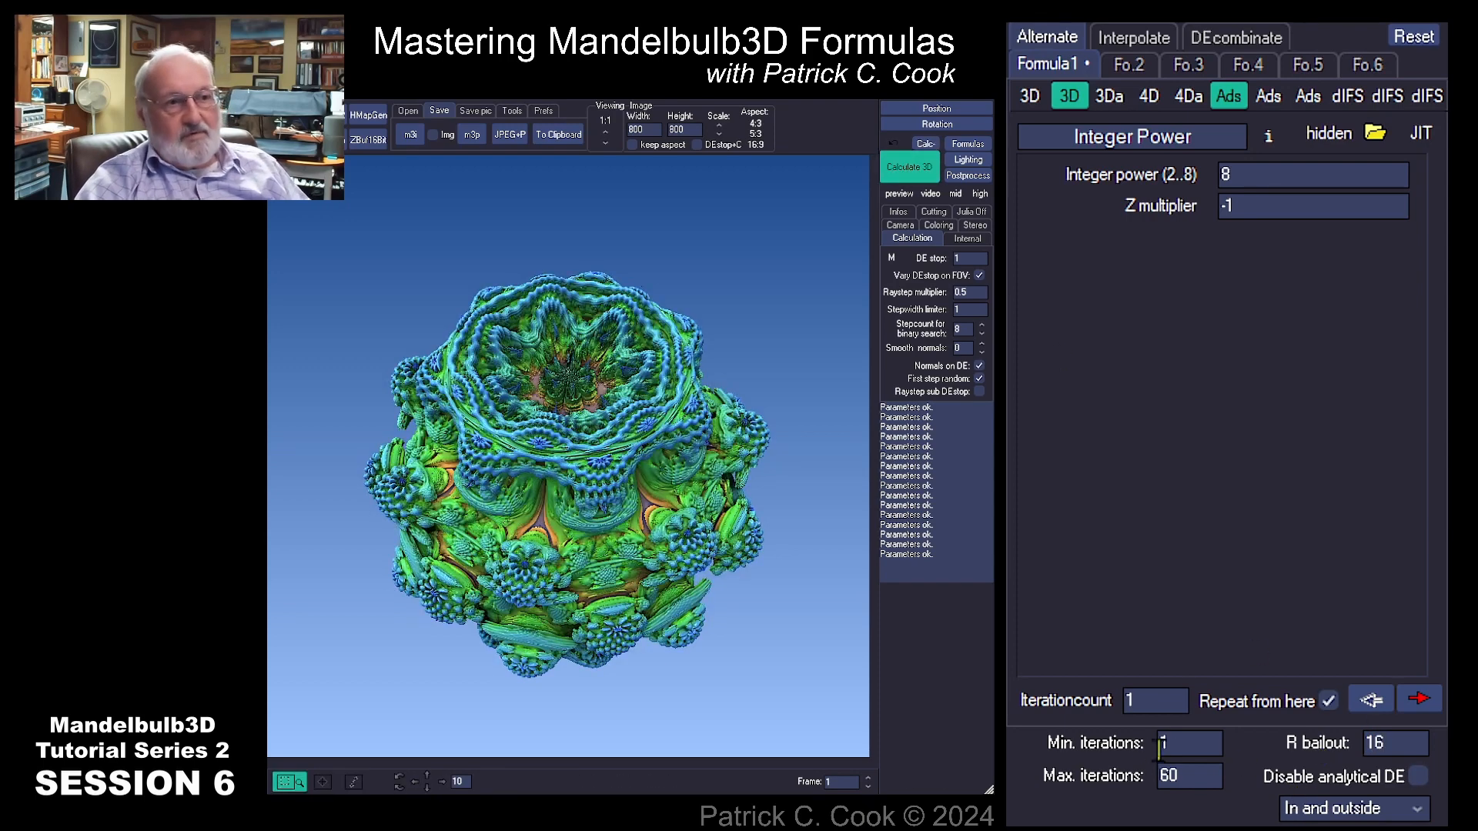
Step: Set the iteration count to 50 and recalculate the 3D render
{"action": "double_click", "coordinate": [1132, 701]}
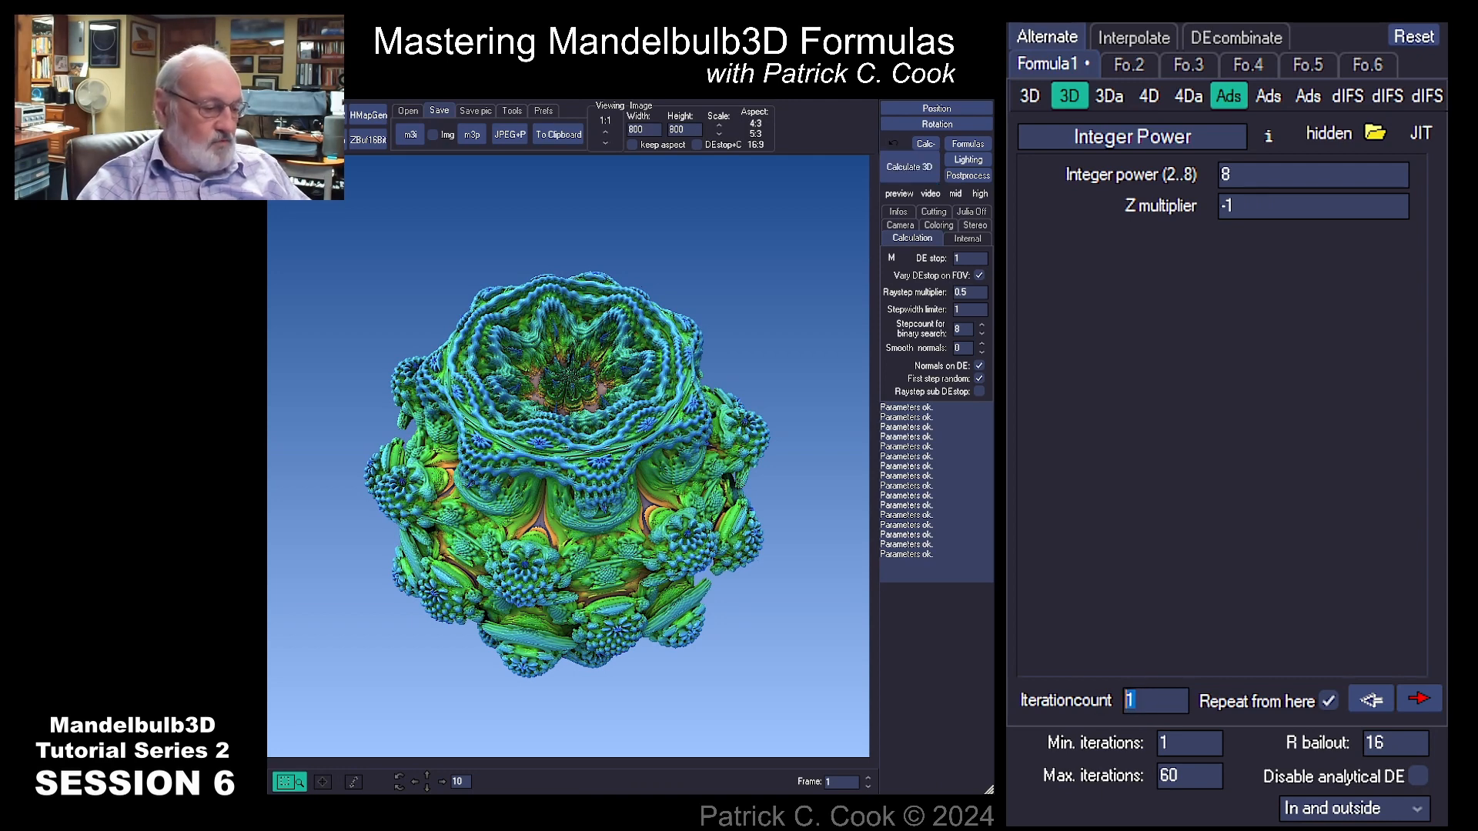
{"action": "type", "text": "6"}
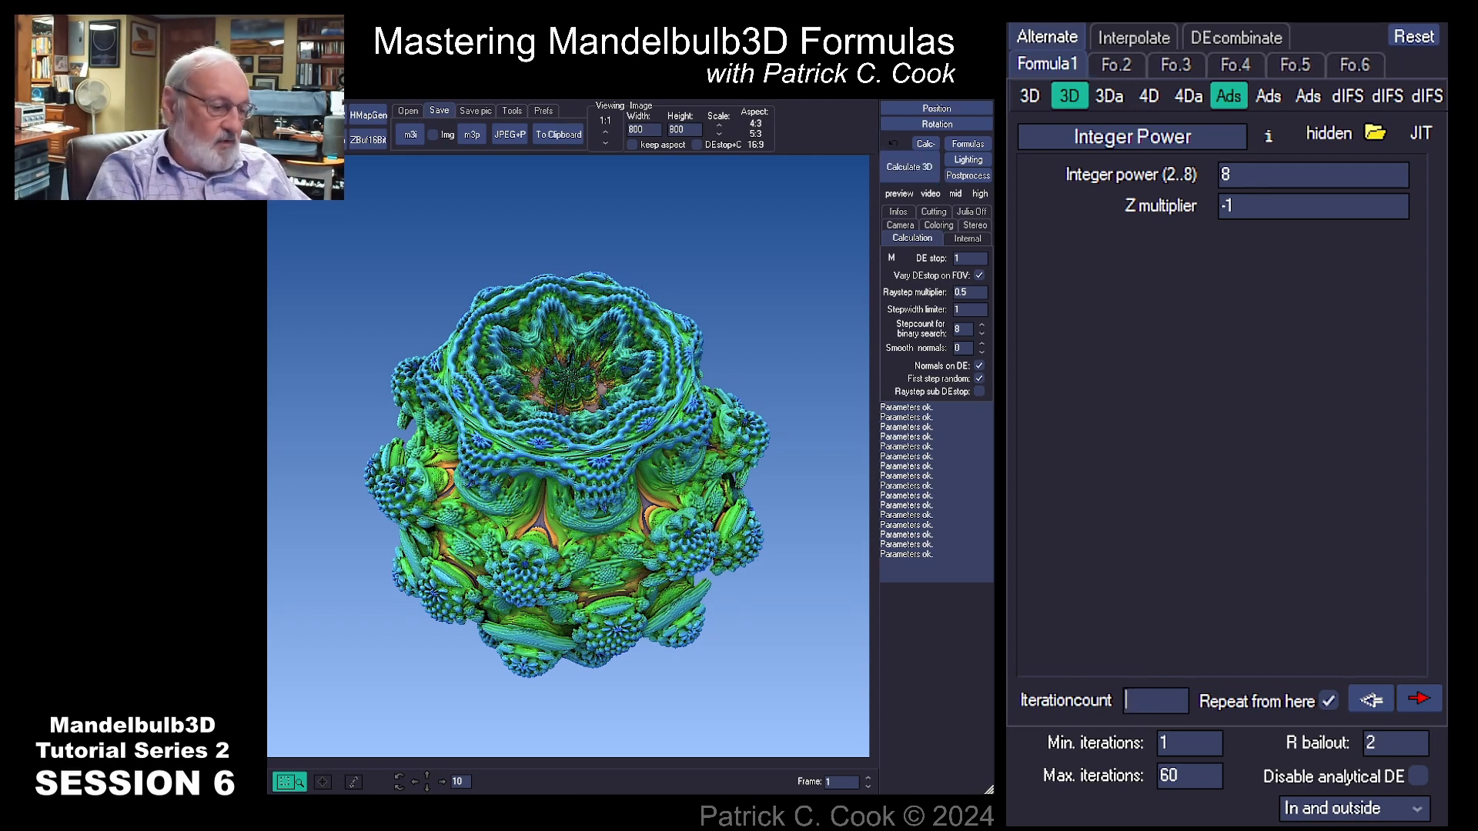
{"action": "type", "text": "0"}
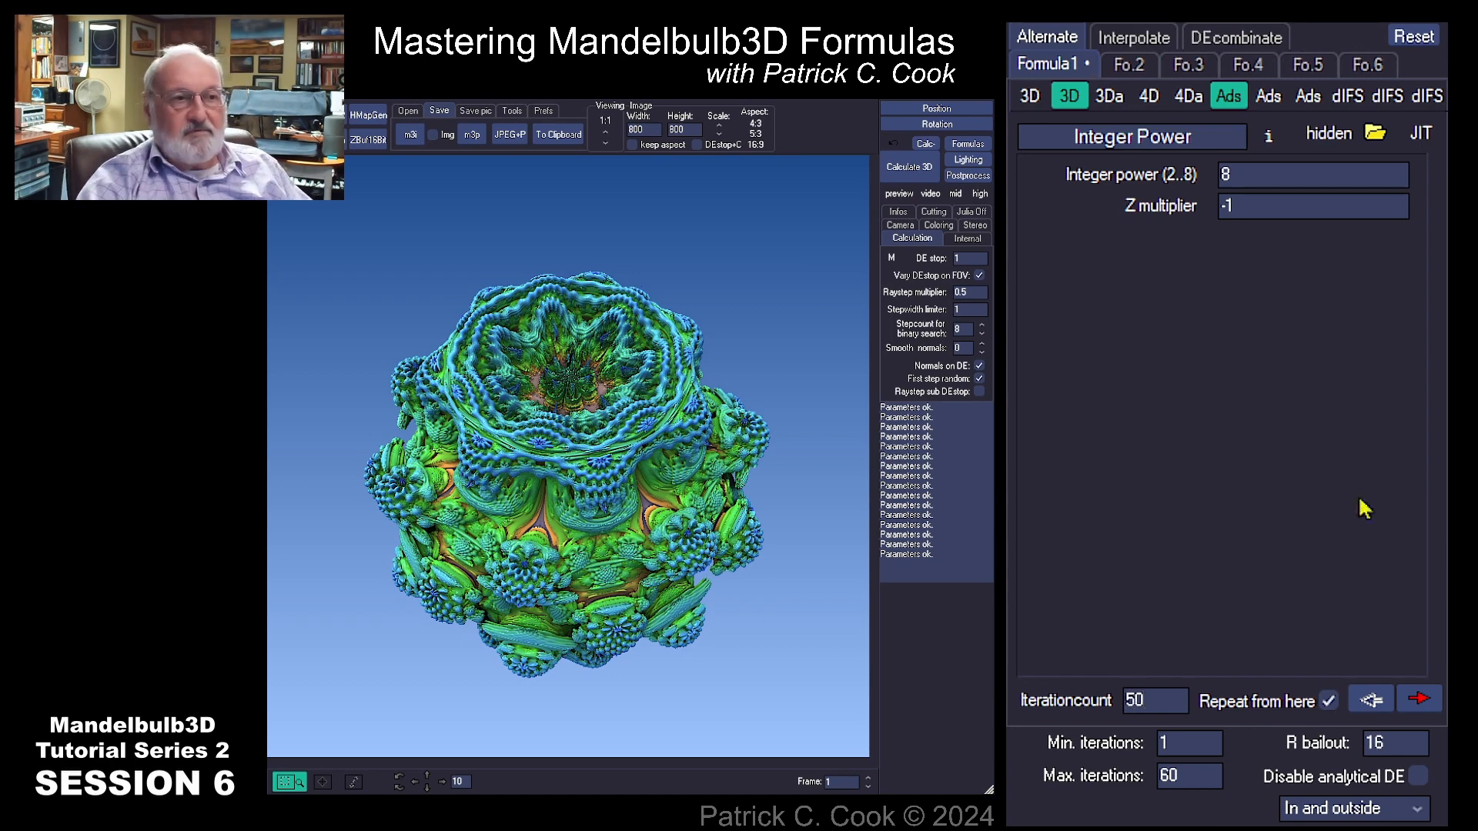
{"action": "left_click", "coordinate": [899, 158]}
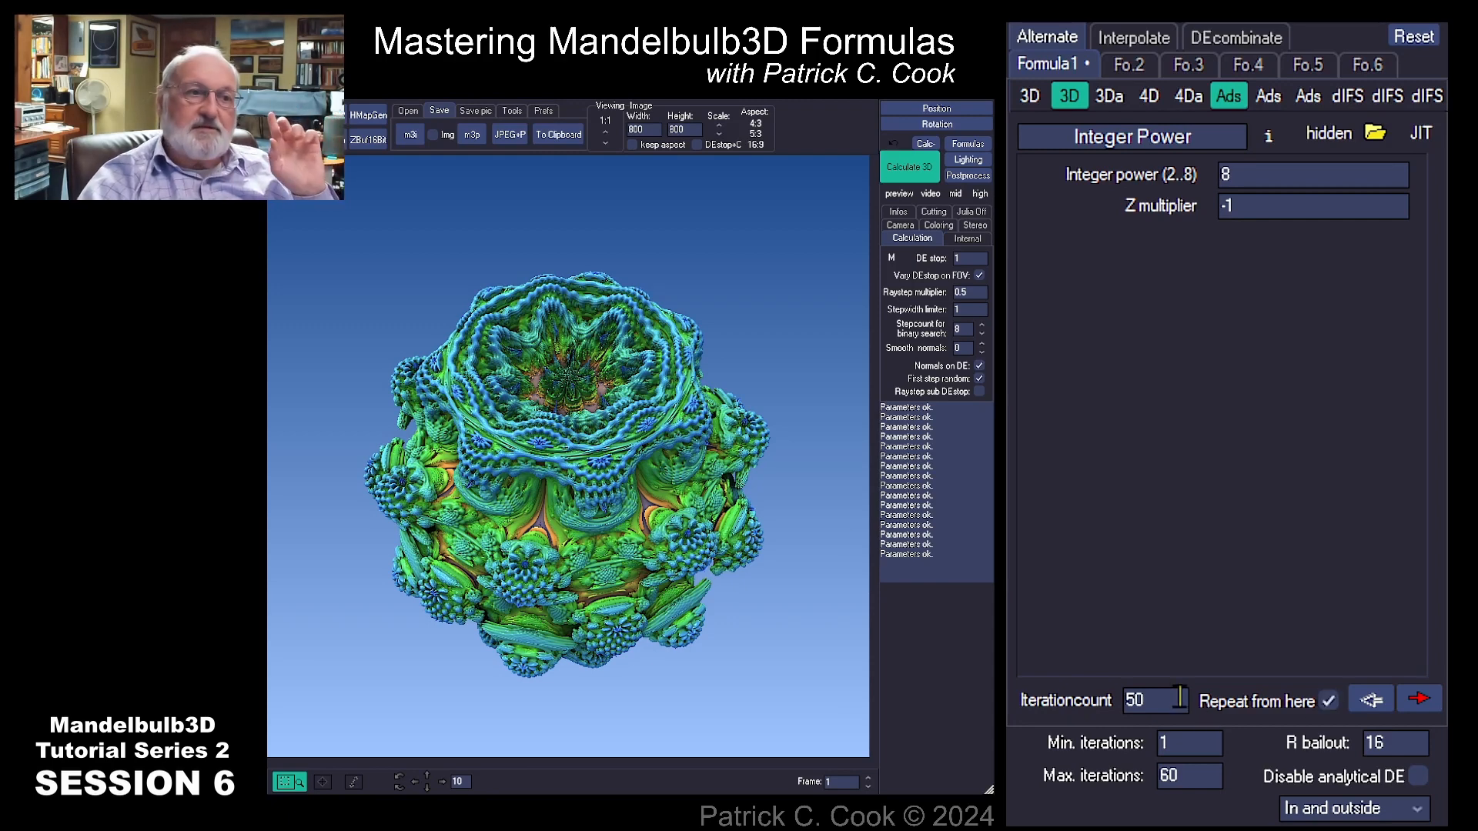
Step: Set the R bailout to 1 and recalculate the 3D render
{"action": "double_click", "coordinate": [1133, 700]}
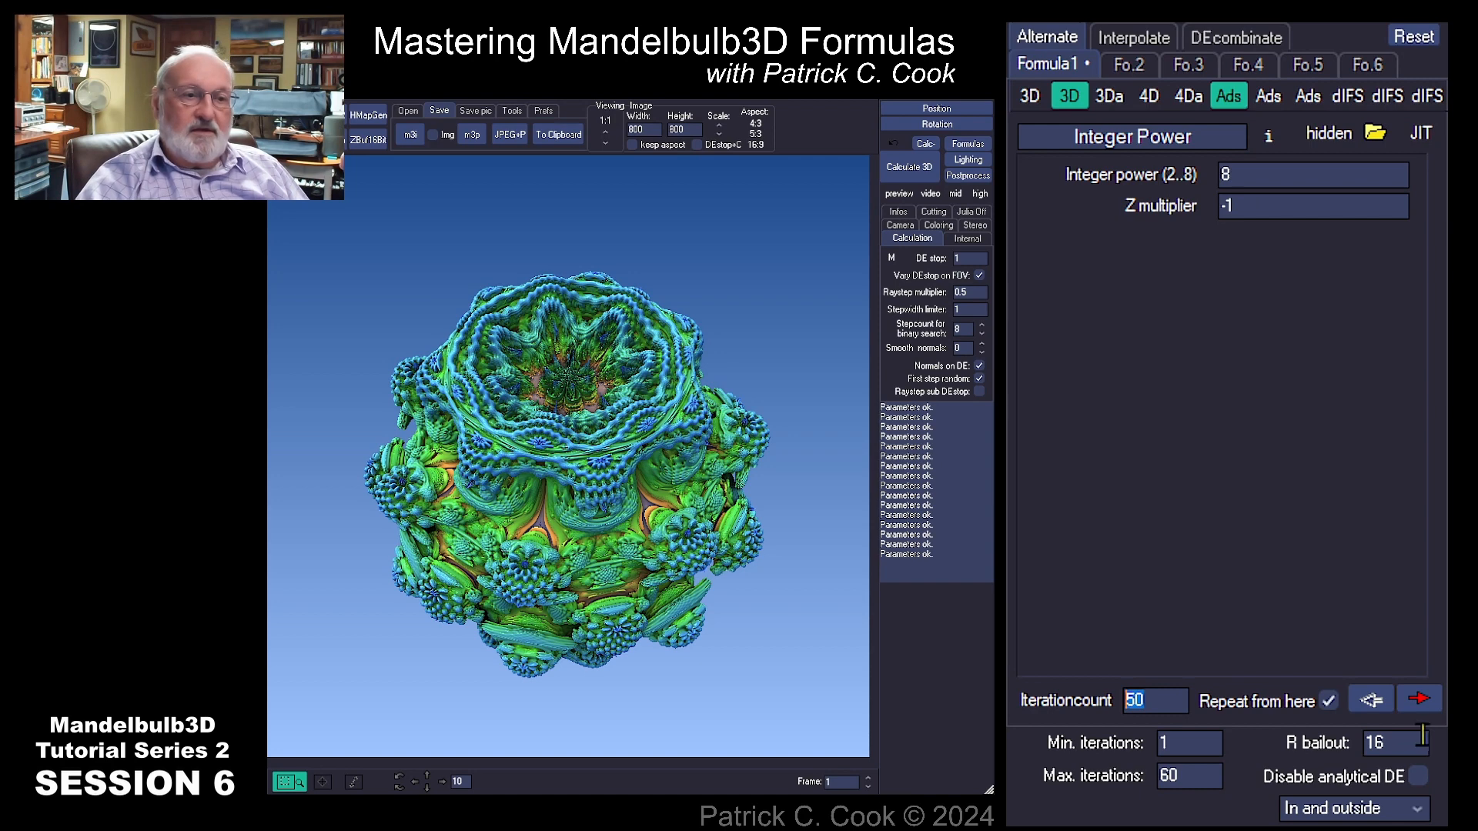
{"action": "left_click", "coordinate": [1397, 742]}
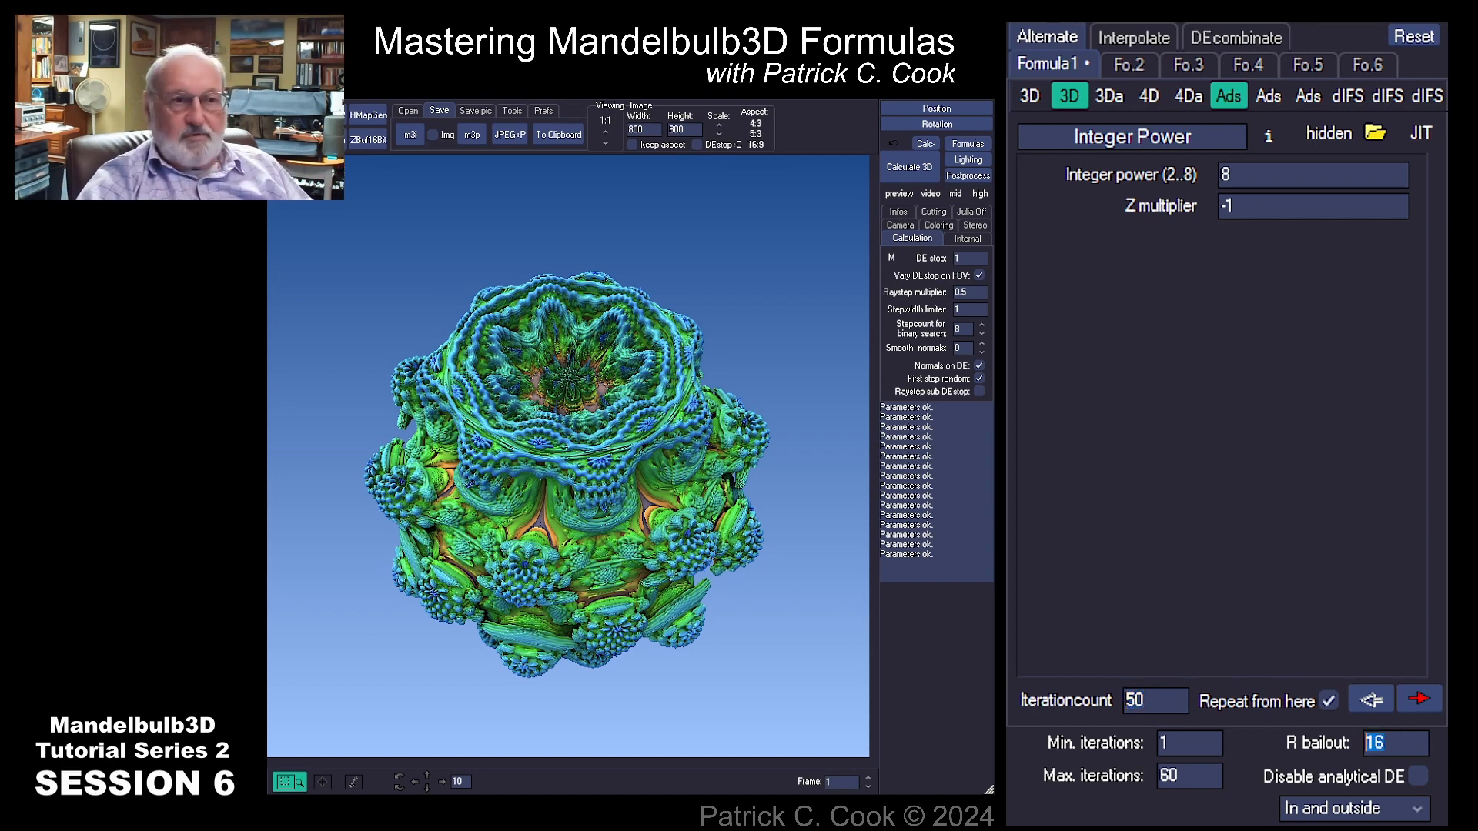
{"action": "type", "text": "1"}
{"action": "left_click", "coordinate": [924, 168]}
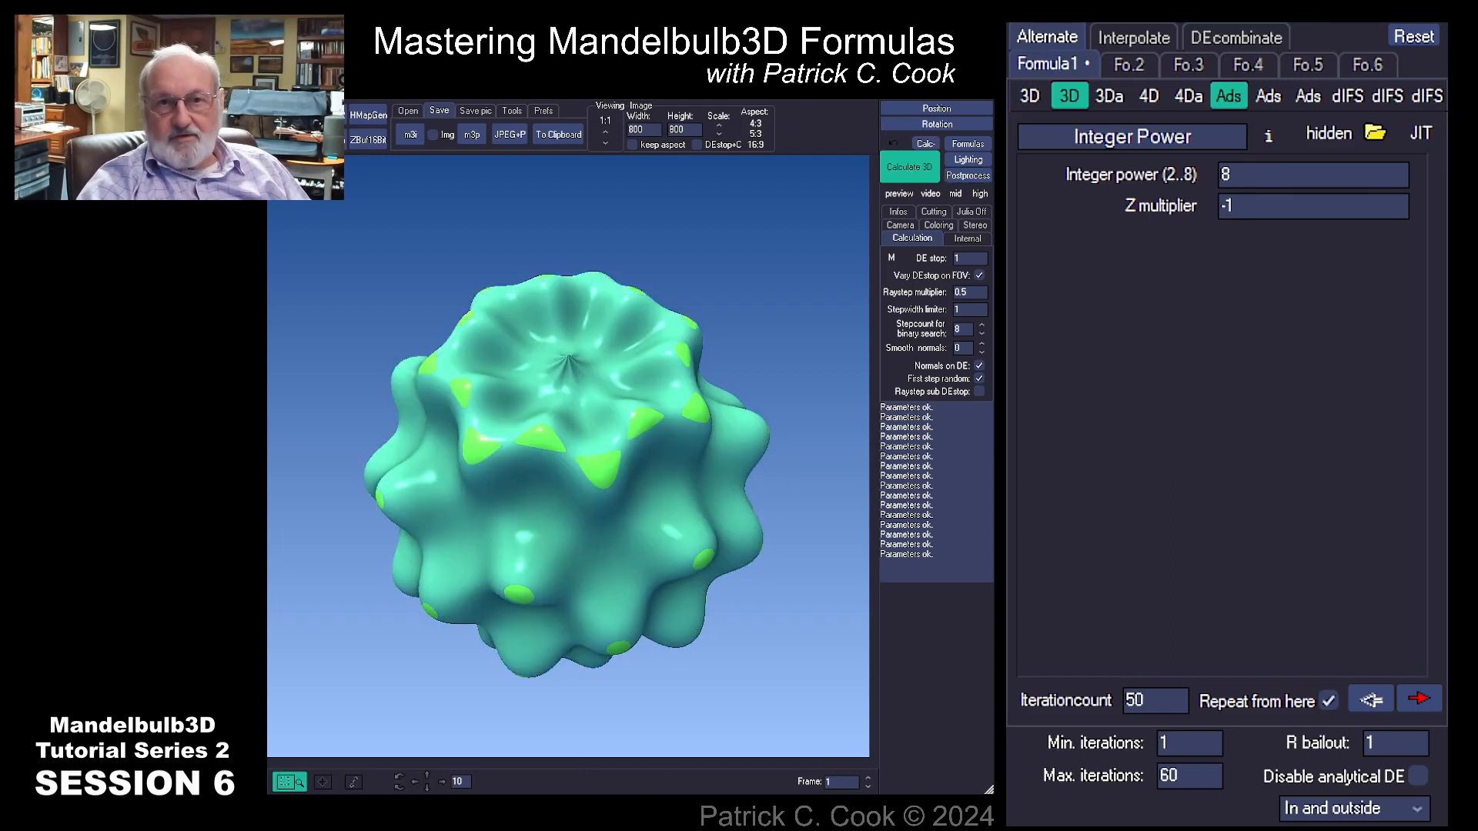
Step: Open the R bailout value for editing
{"action": "double_click", "coordinate": [1154, 701]}
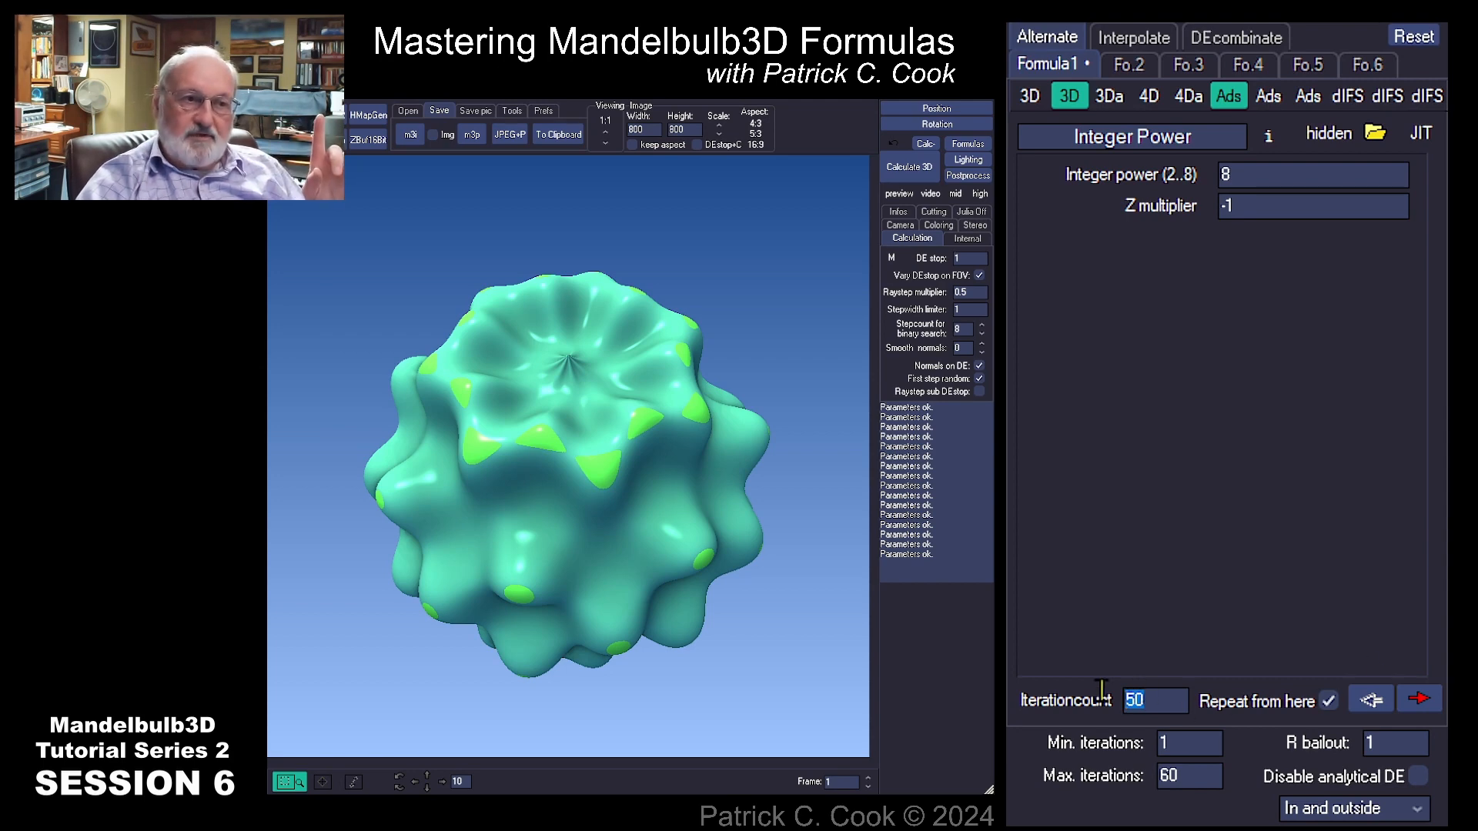
{"action": "double_click", "coordinate": [1369, 743]}
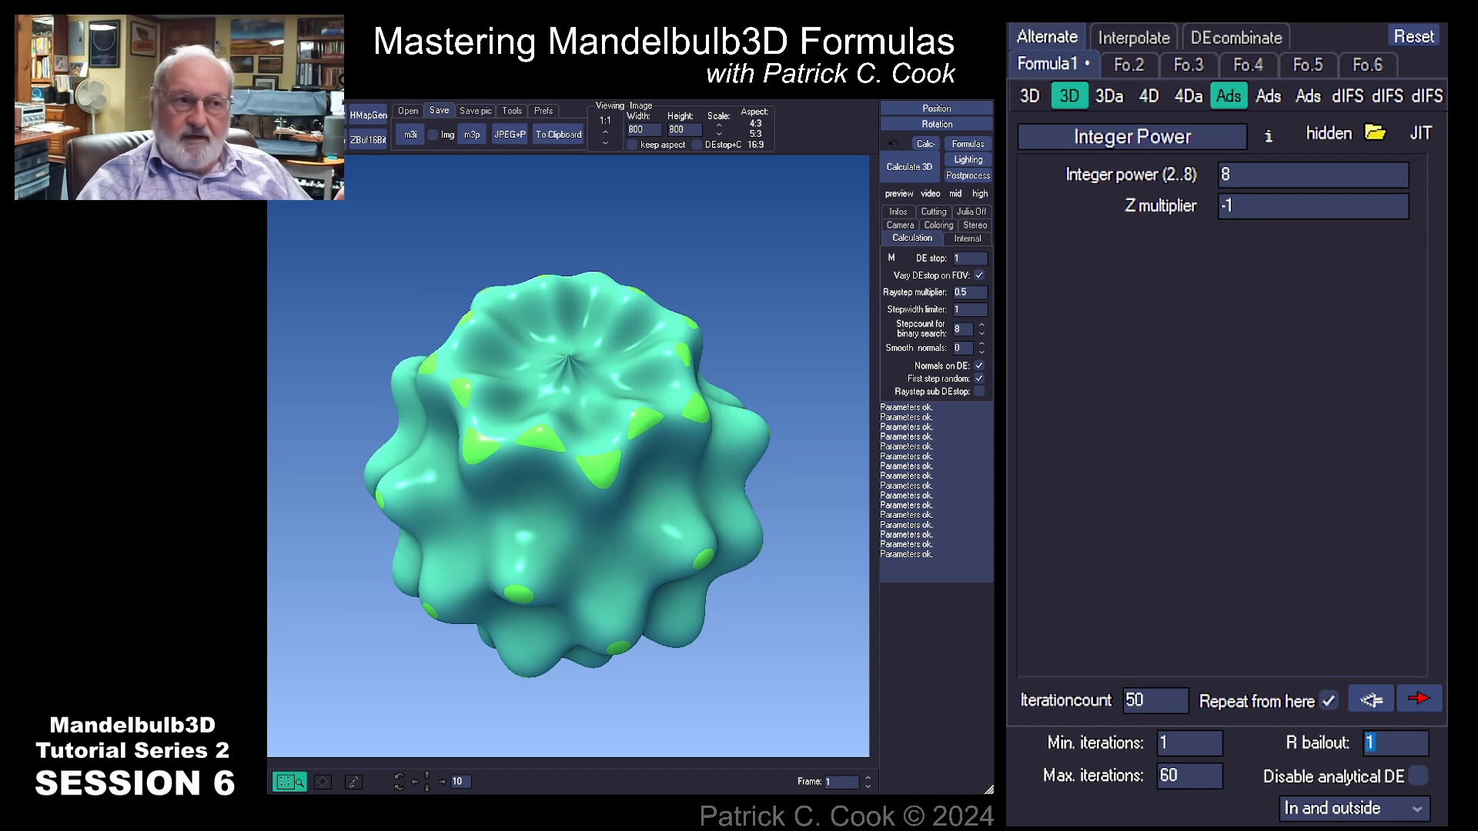